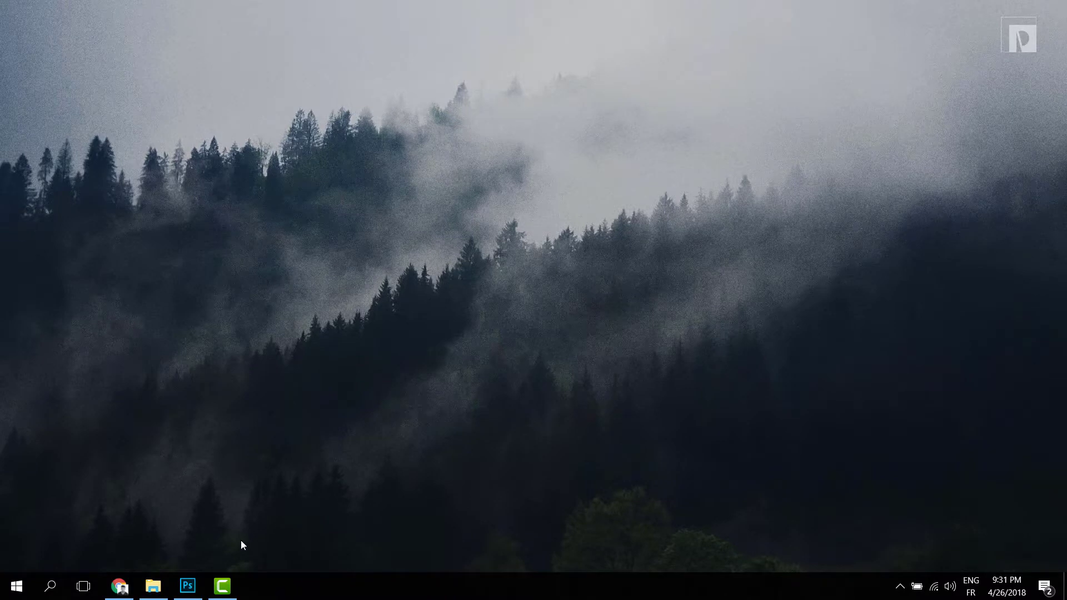
Open attractive-beautiful-black-and-white-245612.jpg from the _support folder in Photoshop and convert its Background into an editable layer named Layer 0
left_click(188, 586)
left_click(153, 586)
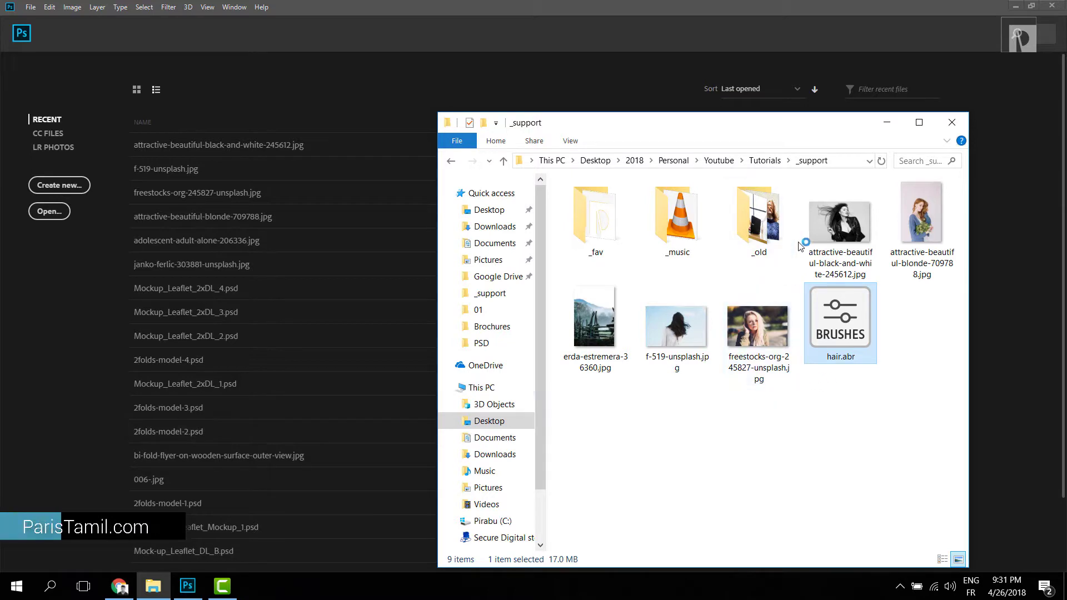
left_click(833, 223)
left_click_drag(834, 223, 82, 391)
left_click(254, 329)
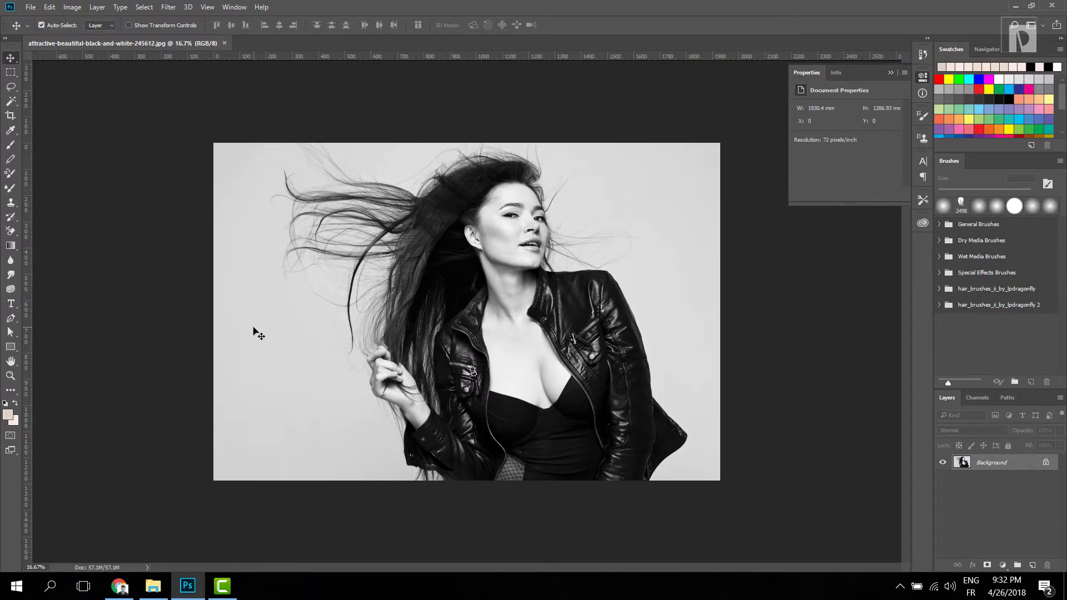
double_click(1032, 466)
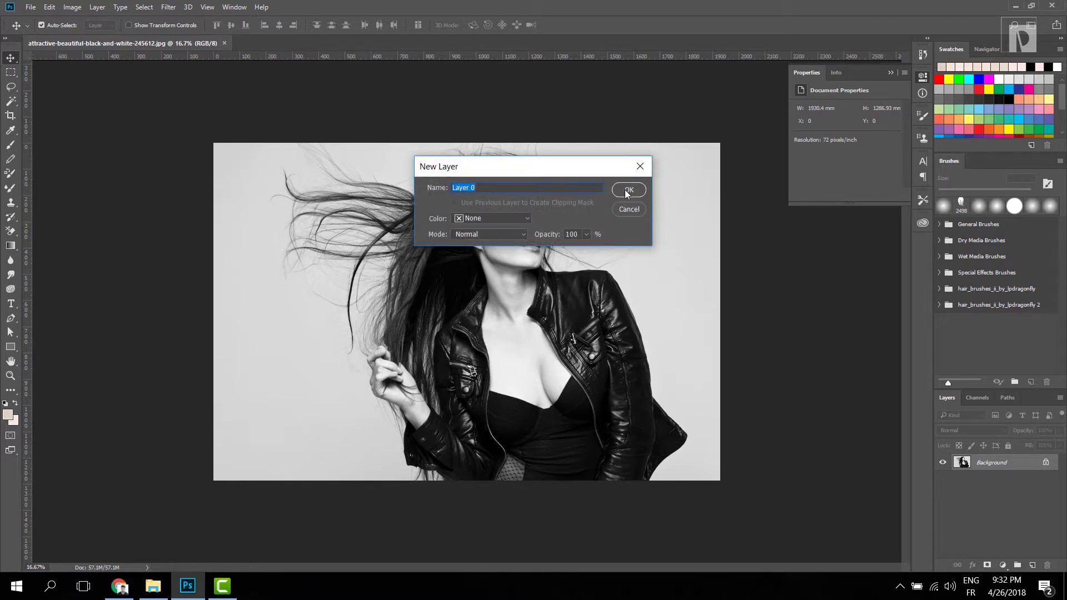
left_click(628, 191)
Place erda-estremera-36360.jpg enlarged to about 195% so it fills the canvas, and move its layer beneath Layer 0
left_click(153, 586)
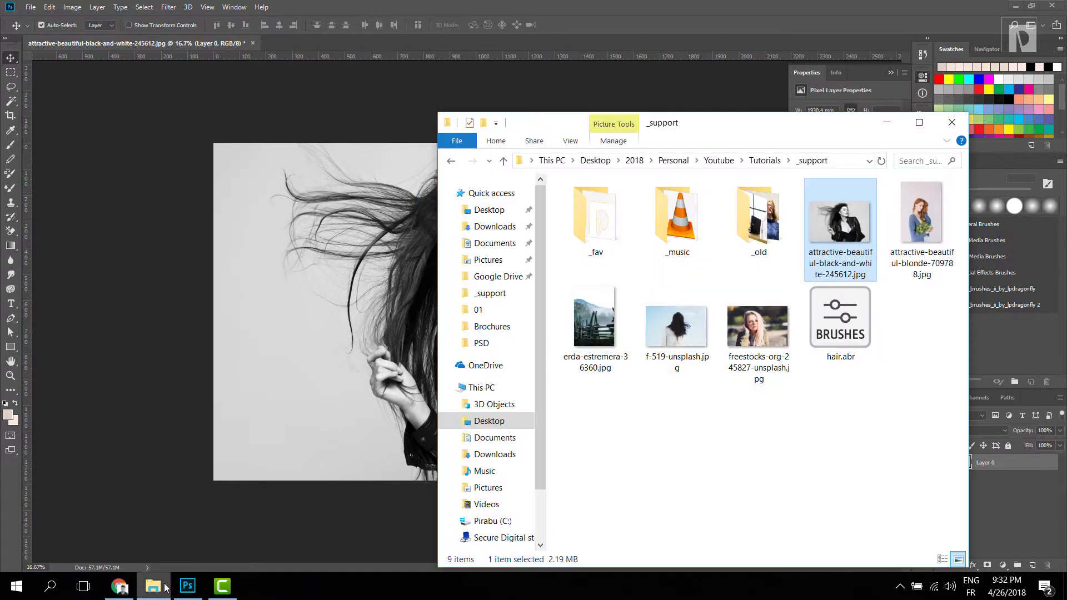
left_click(598, 320)
left_click_drag(599, 321, 325, 375)
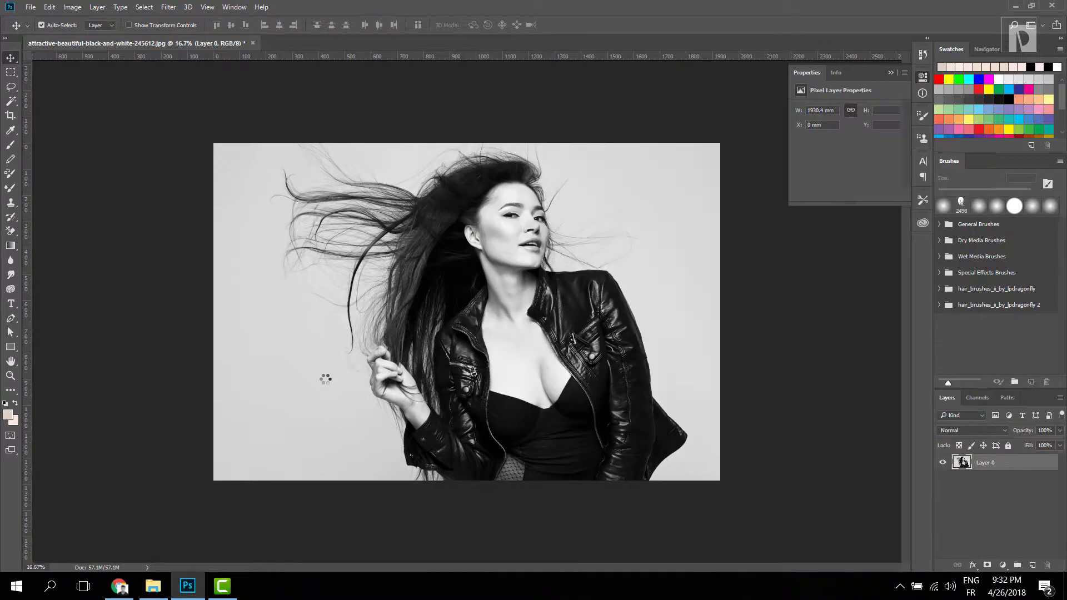
left_click_drag(579, 137, 723, 3)
left_click_drag(624, 409, 628, 249)
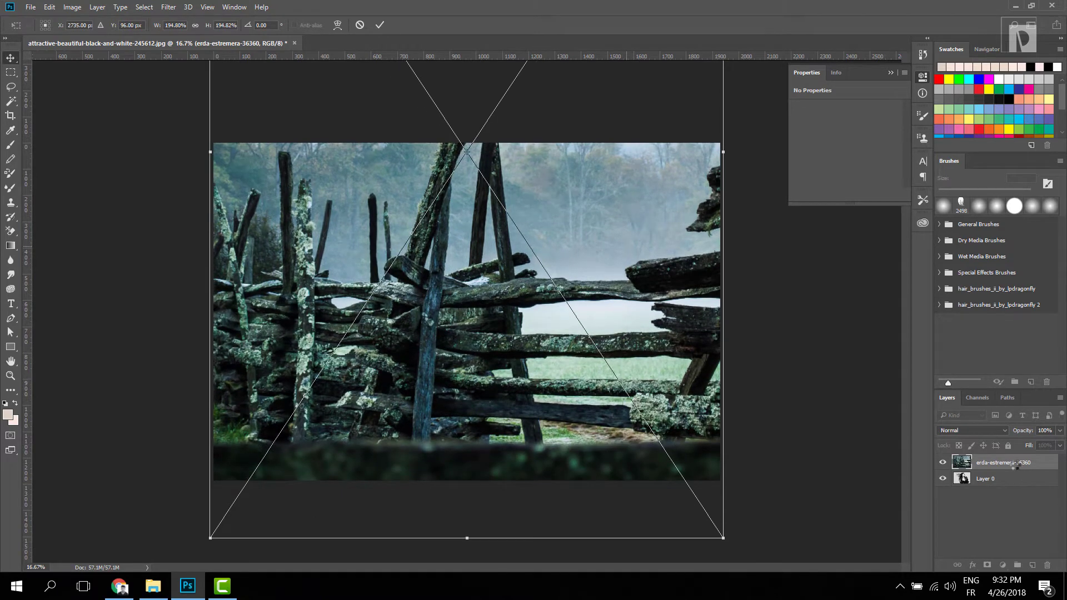
key("Return")
left_click_drag(1016, 467, 1014, 489)
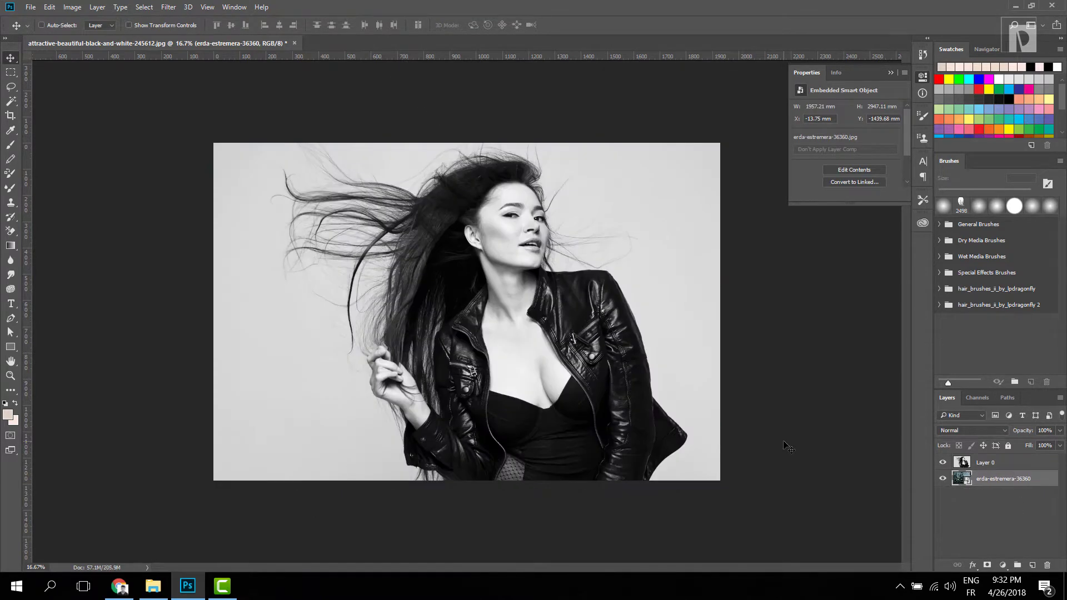
Set up the Background Eraser for Layer 0 with Discontiguous limits, 40% tolerance and a brush of about 388 px
key("ctrl+plus")
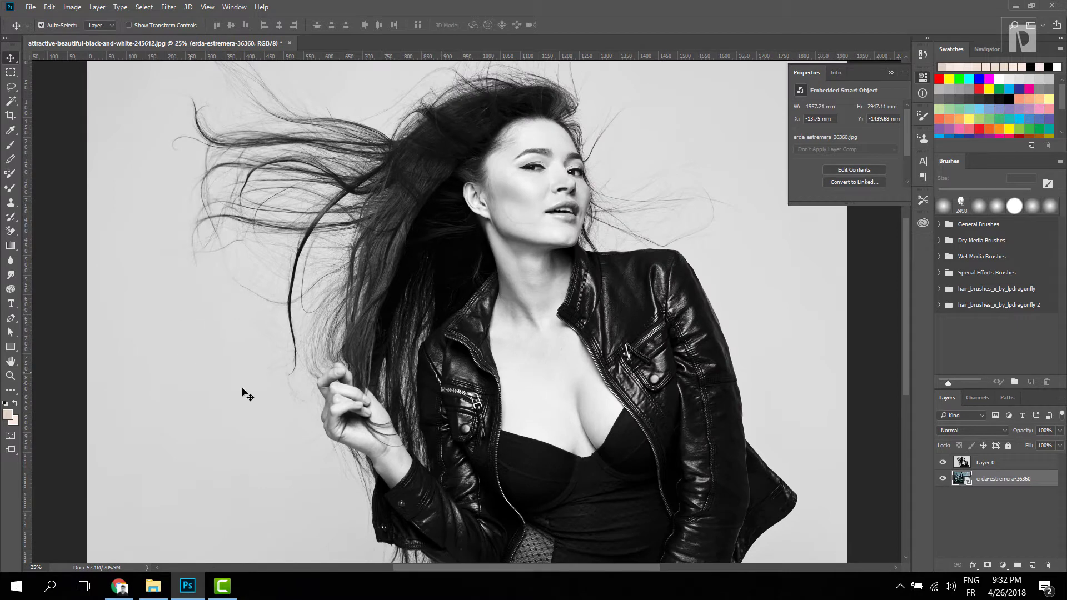
left_click(995, 462)
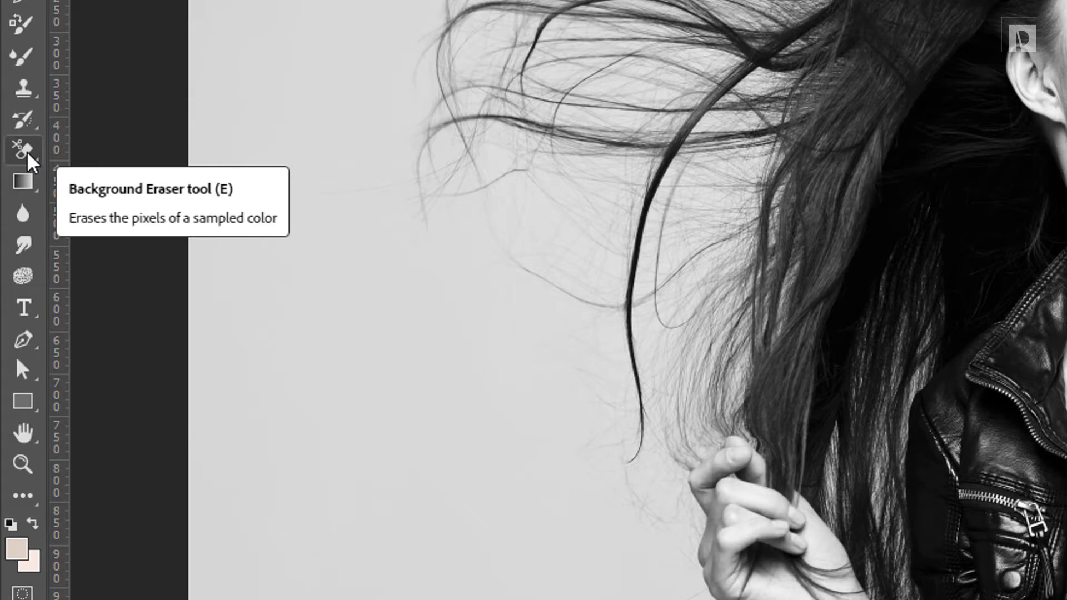
left_click(28, 157)
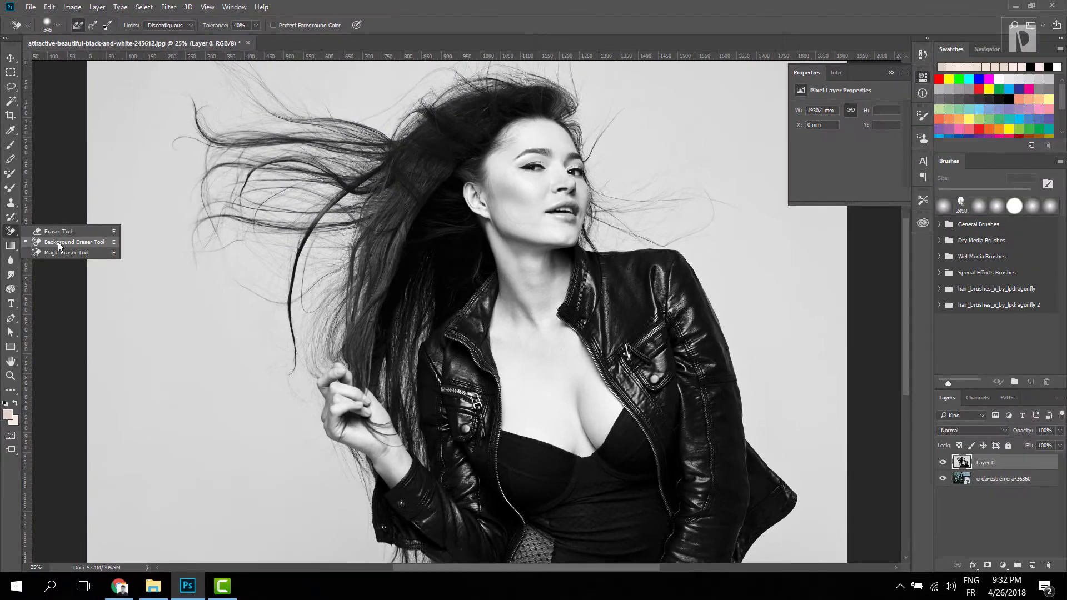
left_click(59, 241)
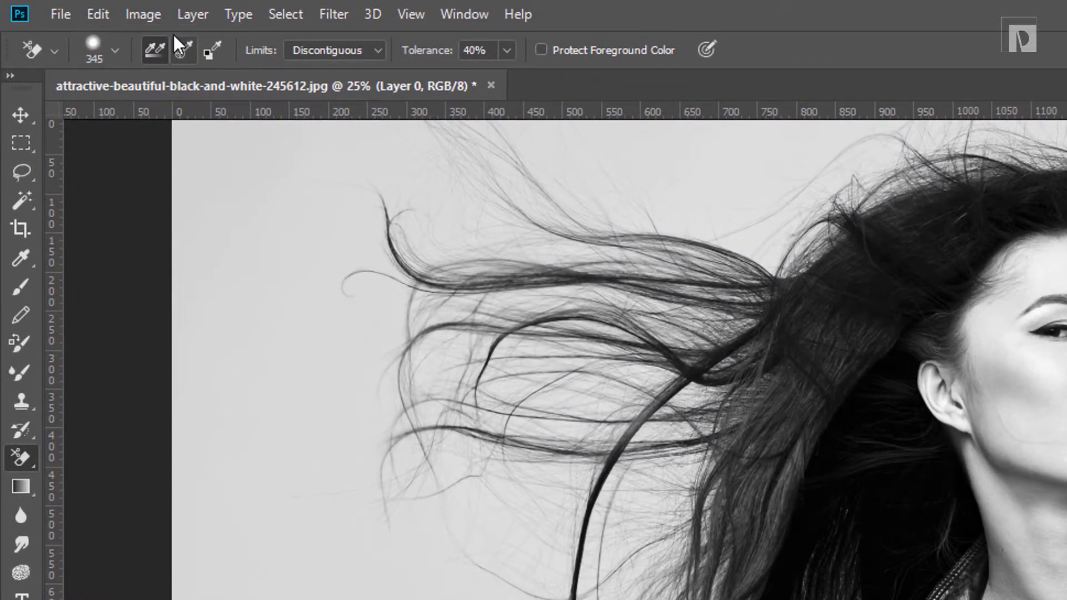
left_click(325, 51)
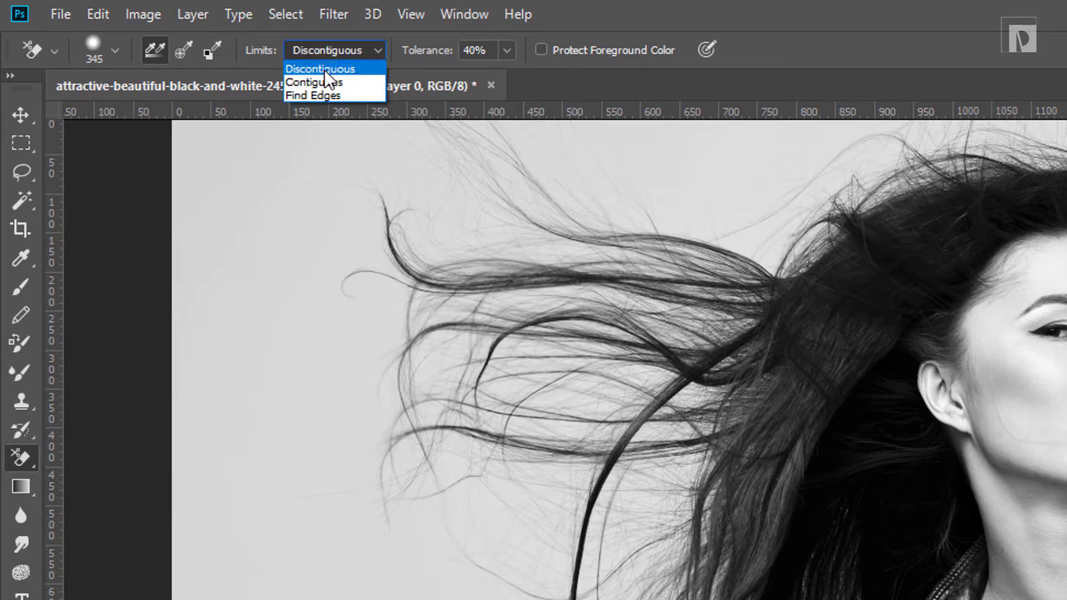
left_click(481, 49)
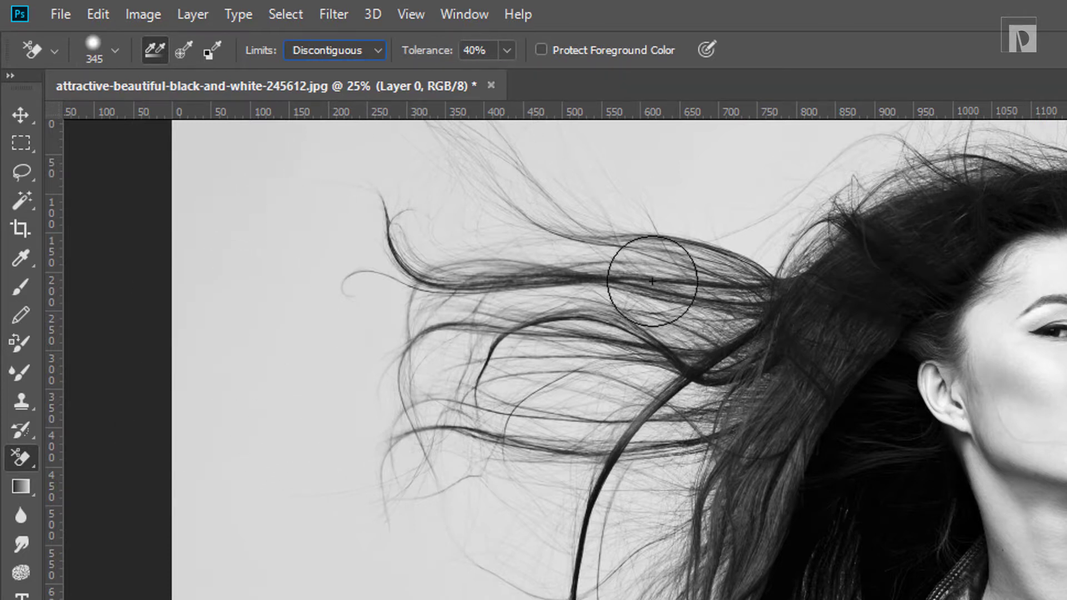
left_click(114, 50)
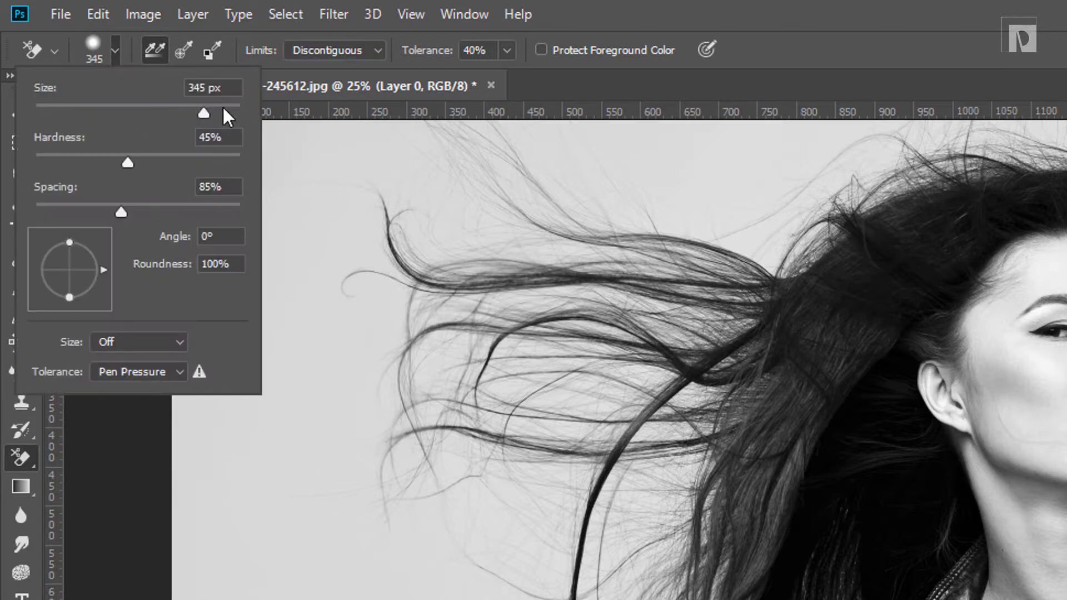
left_click(209, 113)
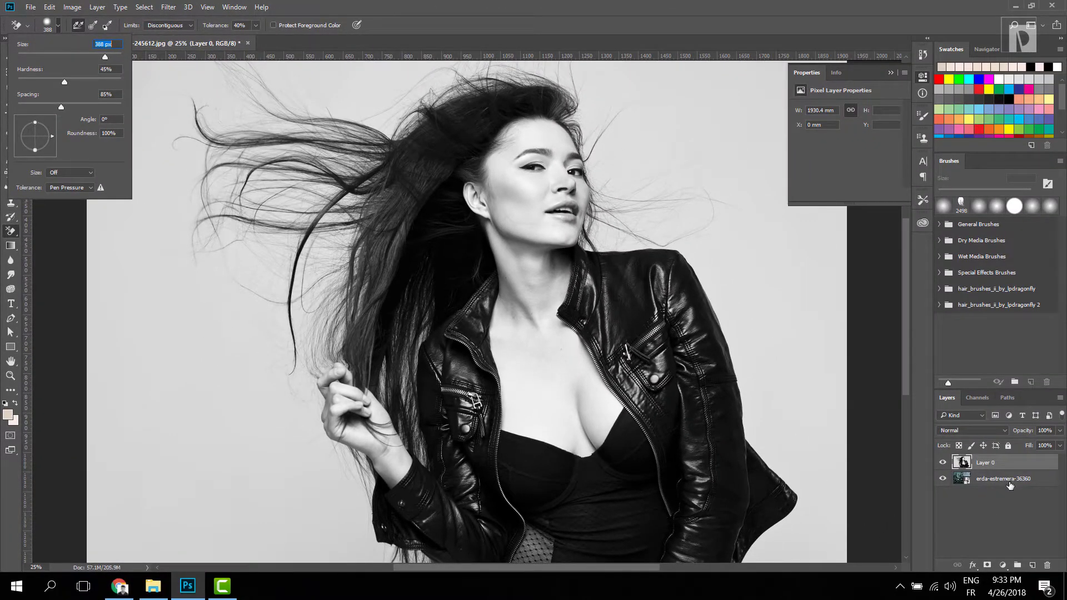
Erase a patch of the light backdrop on Layer 0 beside the woman's flying hair, just below the loose strands
left_click(1009, 483)
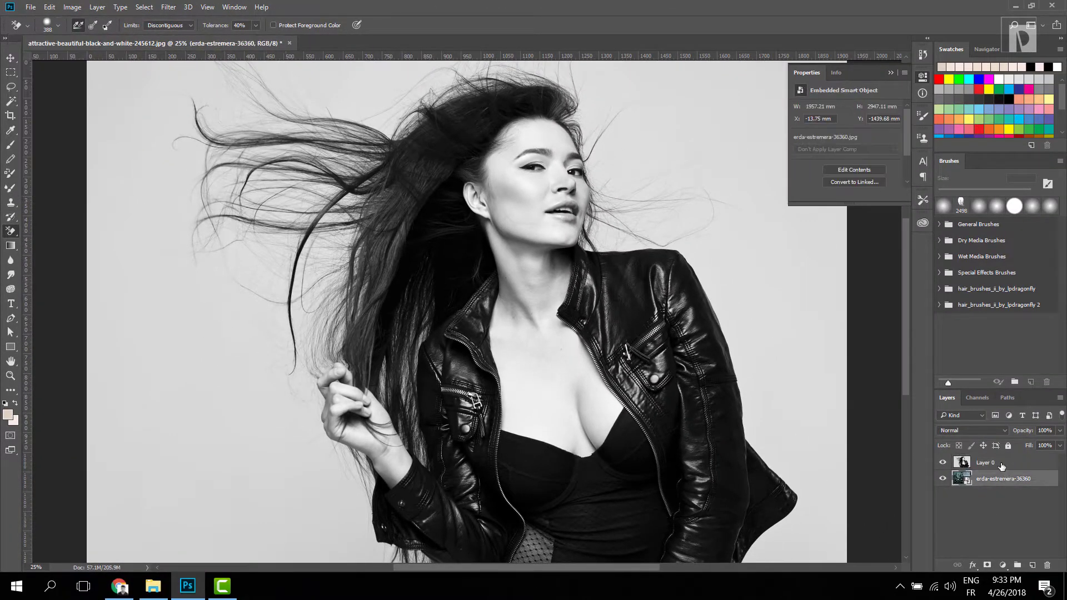
left_click(1002, 464)
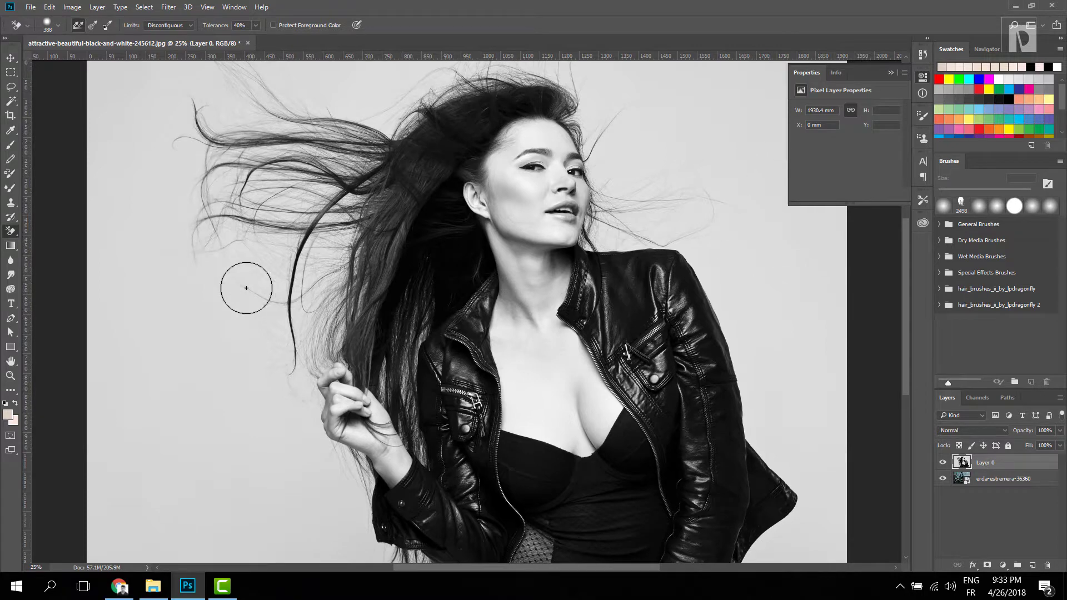
left_click(220, 284)
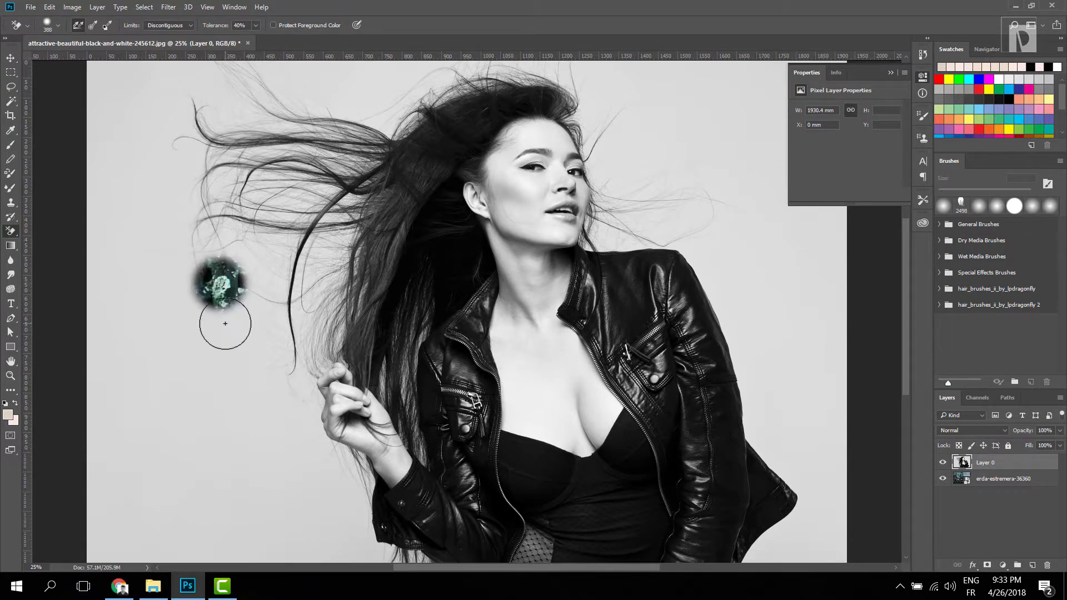
key("ctrl+plus")
key("ctrl+plus")
key("ctrl+plus")
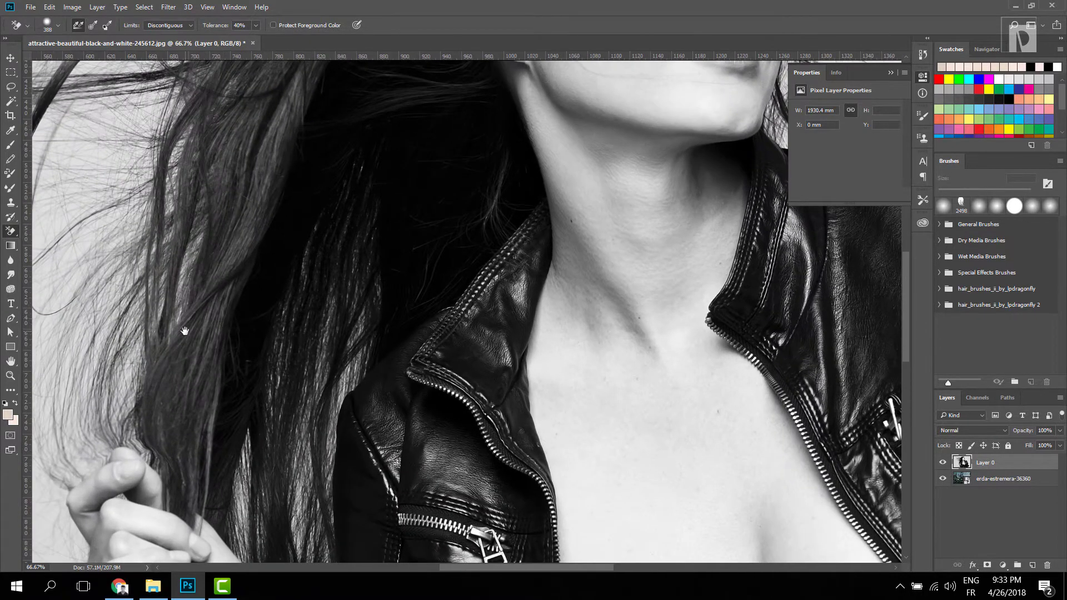
left_click_drag(183, 317, 677, 400)
mouse_move(369, 239)
left_mouse_down()
mouse_move(347, 270)
mouse_move(383, 301)
mouse_move(389, 273)
mouse_move(408, 356)
mouse_move(358, 377)
mouse_move(486, 286)
left_mouse_up()
Erase the backdrop around the middle of the long dark strand, undoing the stroke that samples the strand itself
key("ctrl+plus")
key("ctrl+plus")
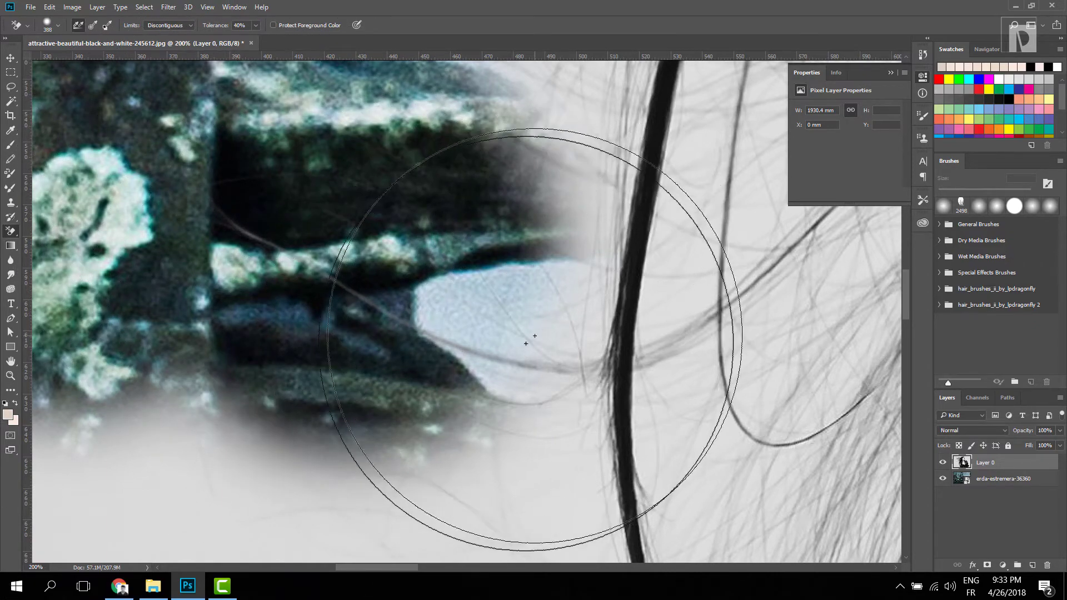
key("ctrl+minus")
key("ctrl+minus")
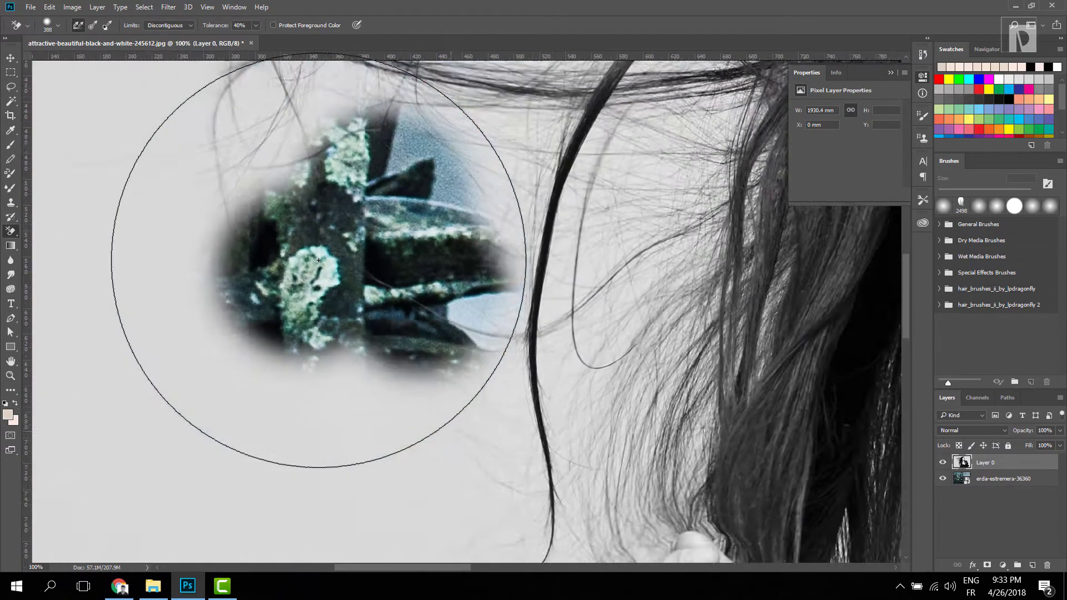
key("ctrl+plus")
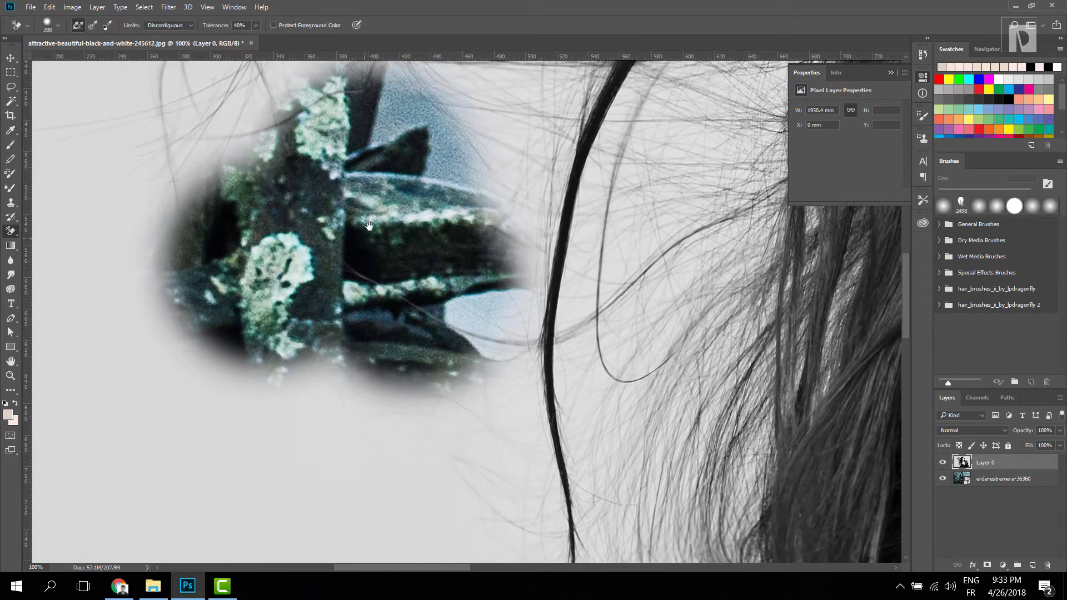
scroll(462, 267, "up", 2)
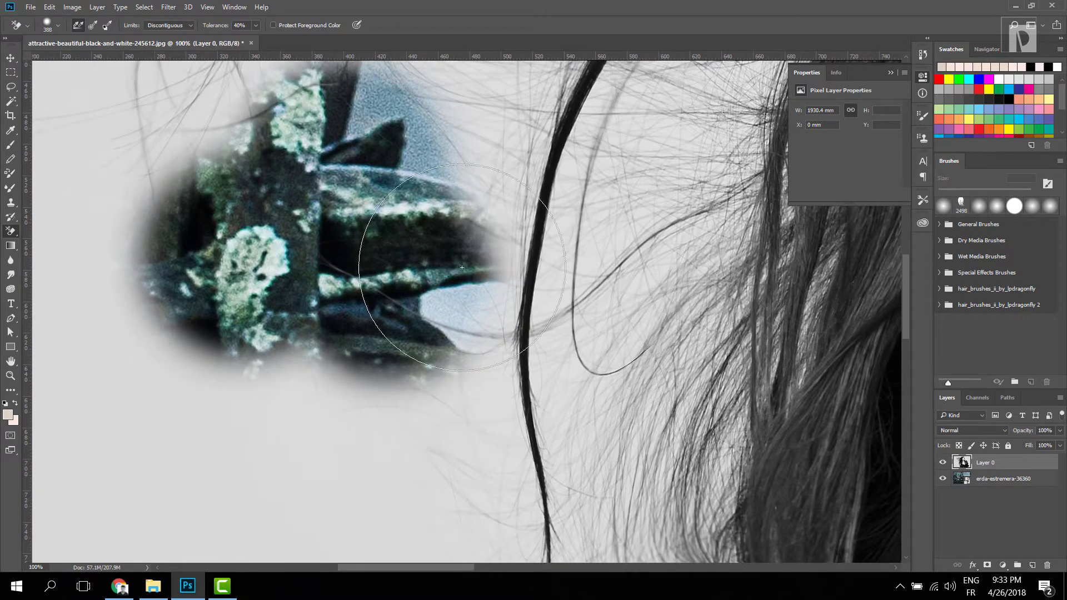
left_click(544, 303)
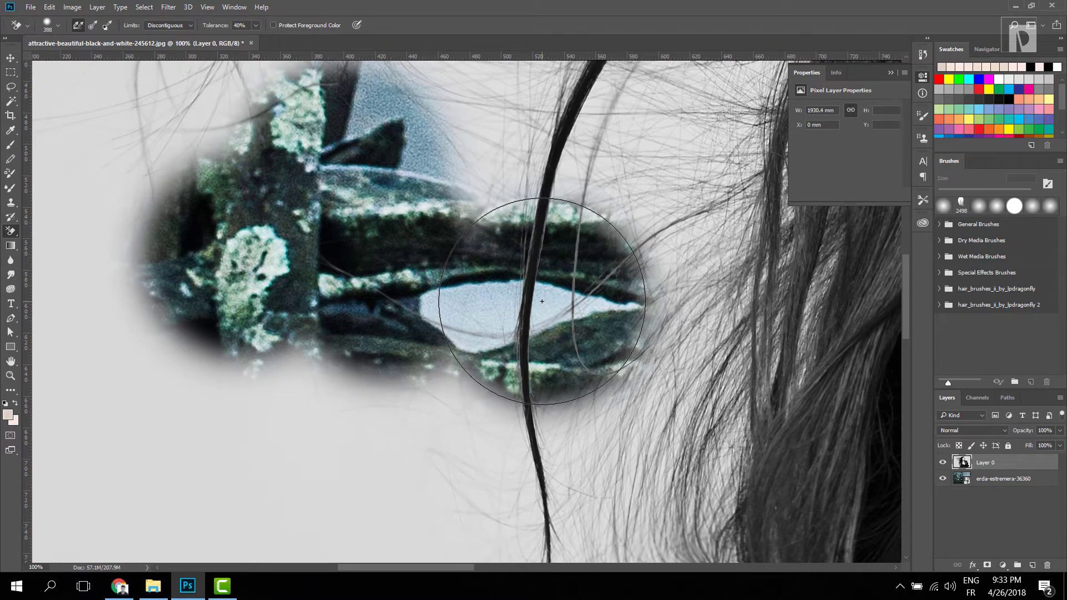
left_click(533, 284)
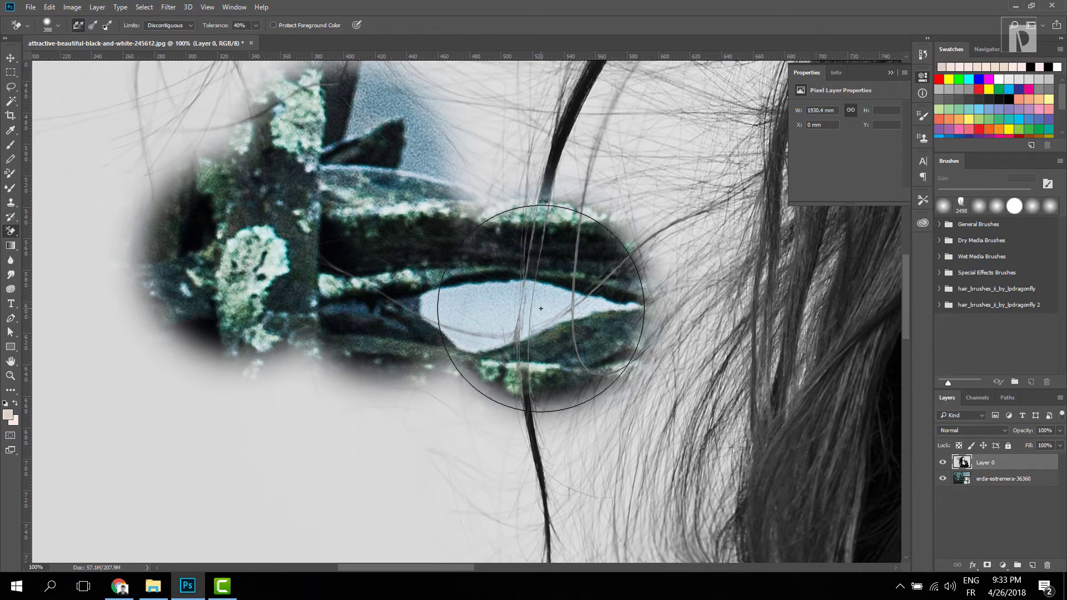
key("ctrl+z")
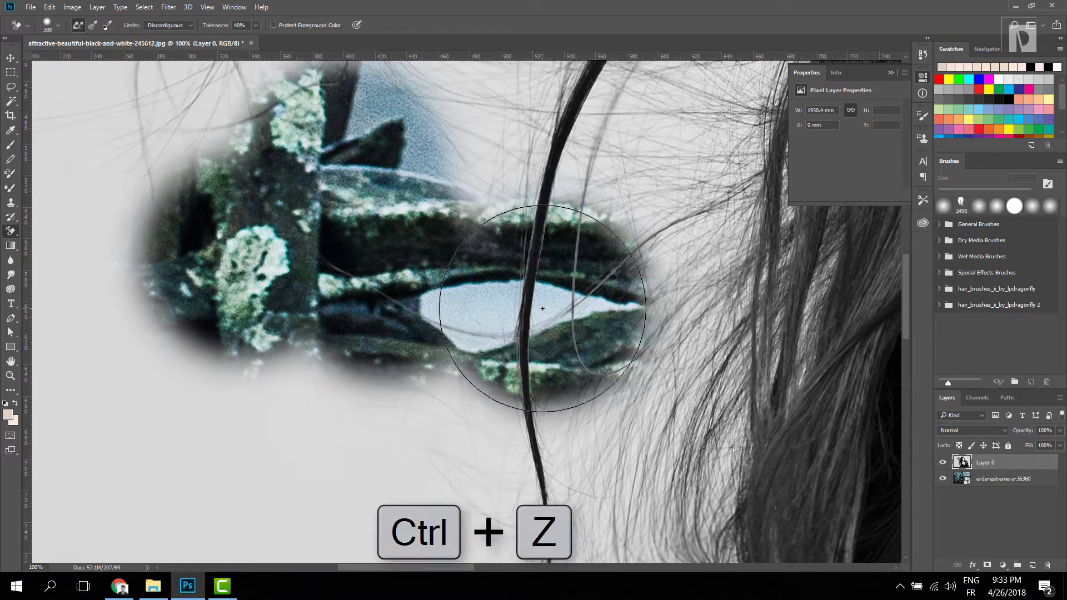
Erase more backdrop around the lower part of the long strand and between the fine hairs beside the cheek
left_click(550, 439)
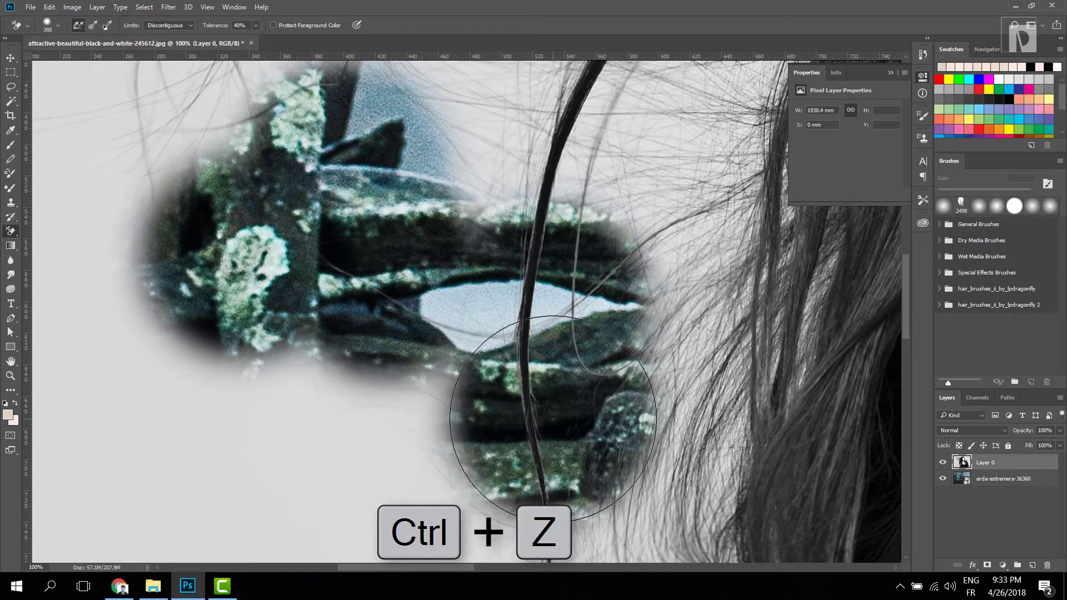
left_click(645, 179)
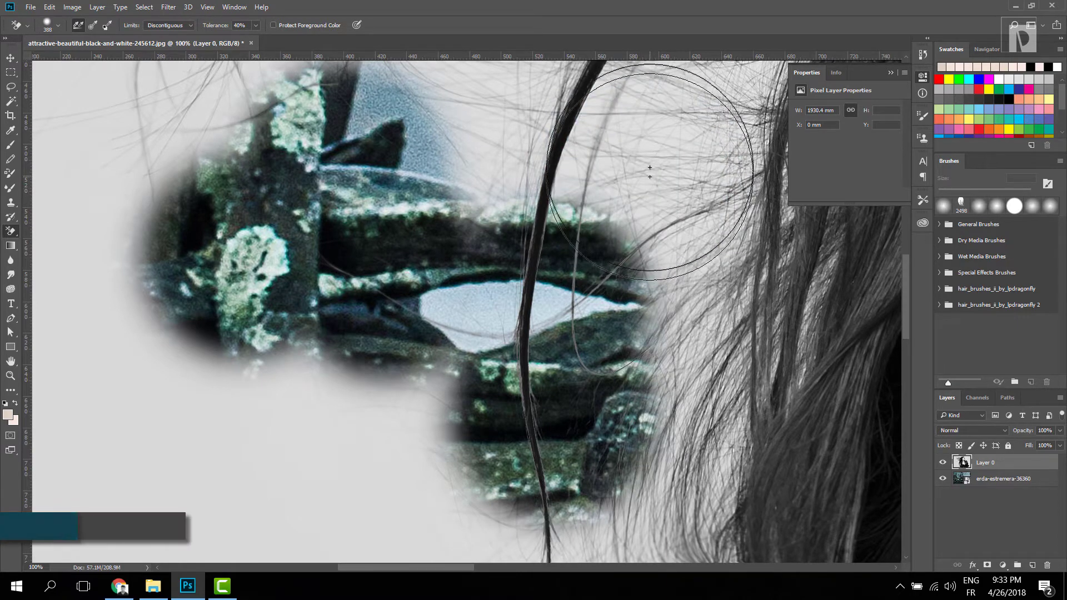
left_click(646, 146)
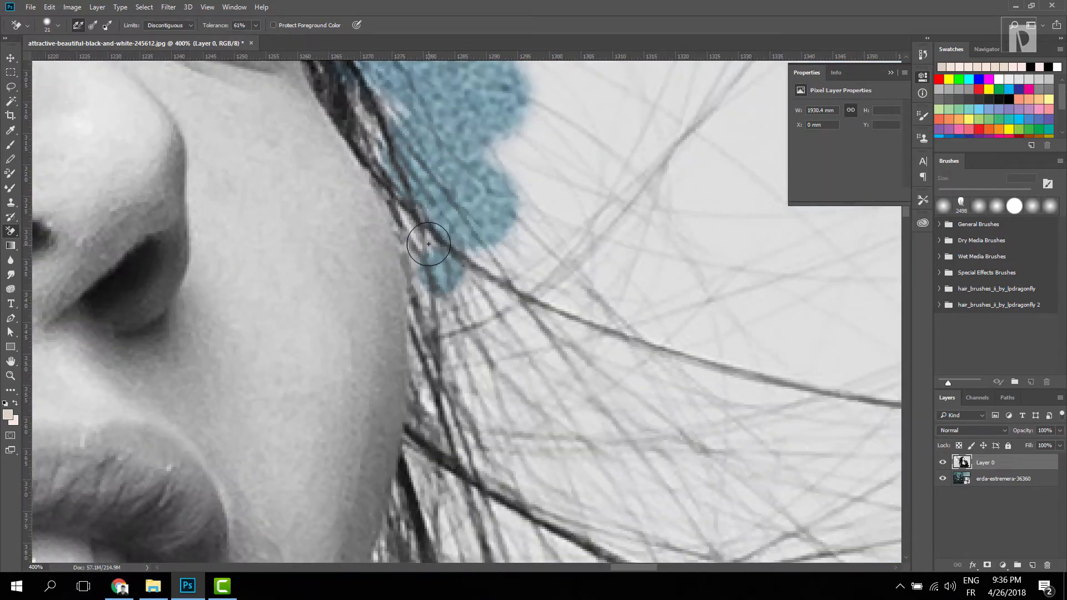
mouse_move(444, 239)
left_mouse_down()
mouse_move(501, 301)
mouse_move(483, 393)
left_mouse_up()
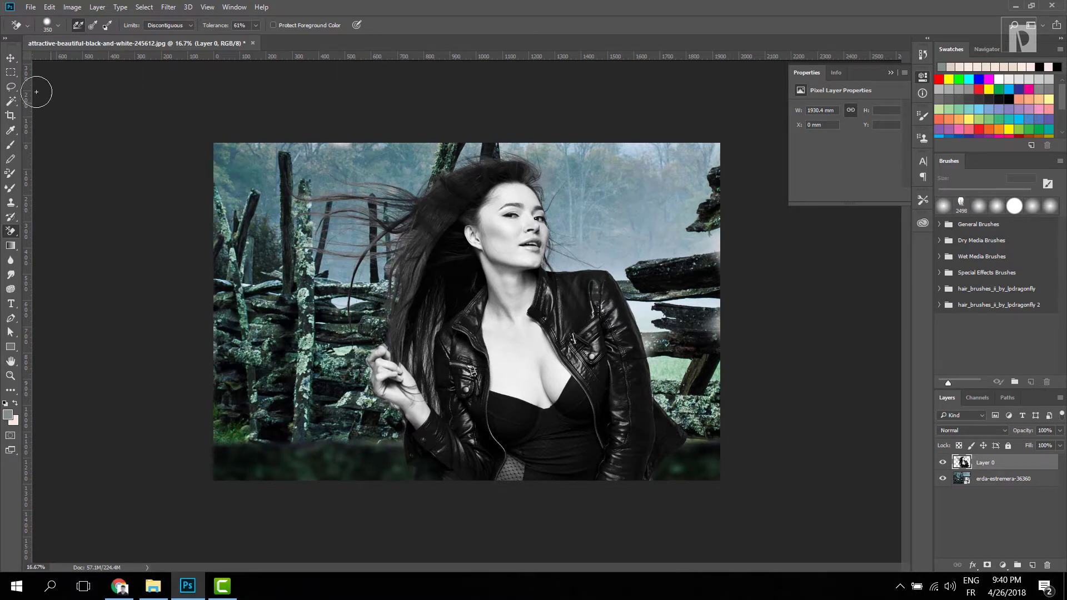
Hide Layer 0 and place freestocks-org-245827-unsplash.jpg at 100% as a new layer on top
left_click(11, 58)
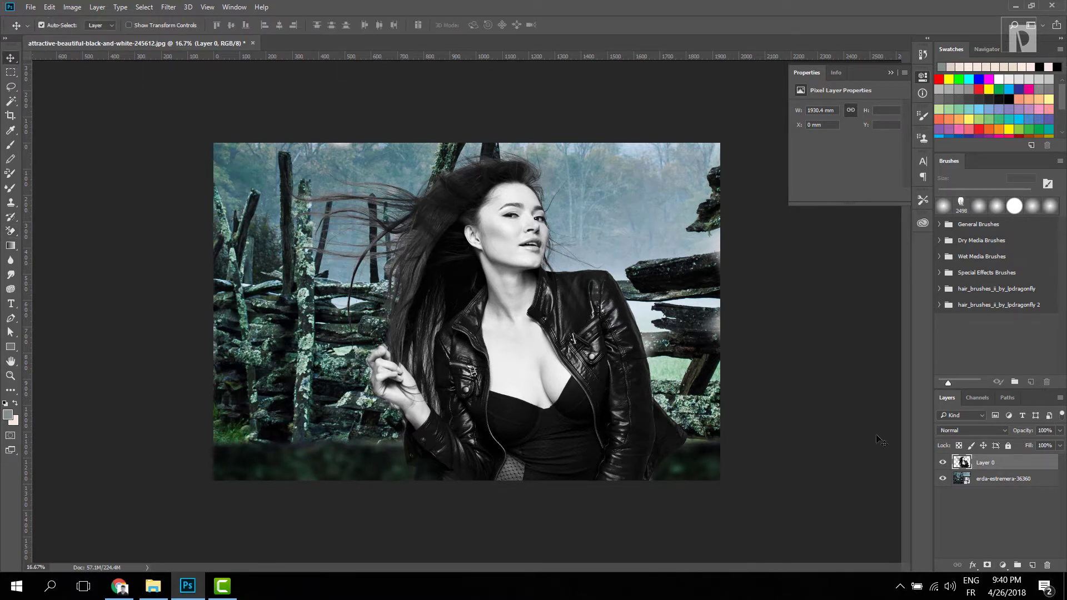
left_click(943, 463)
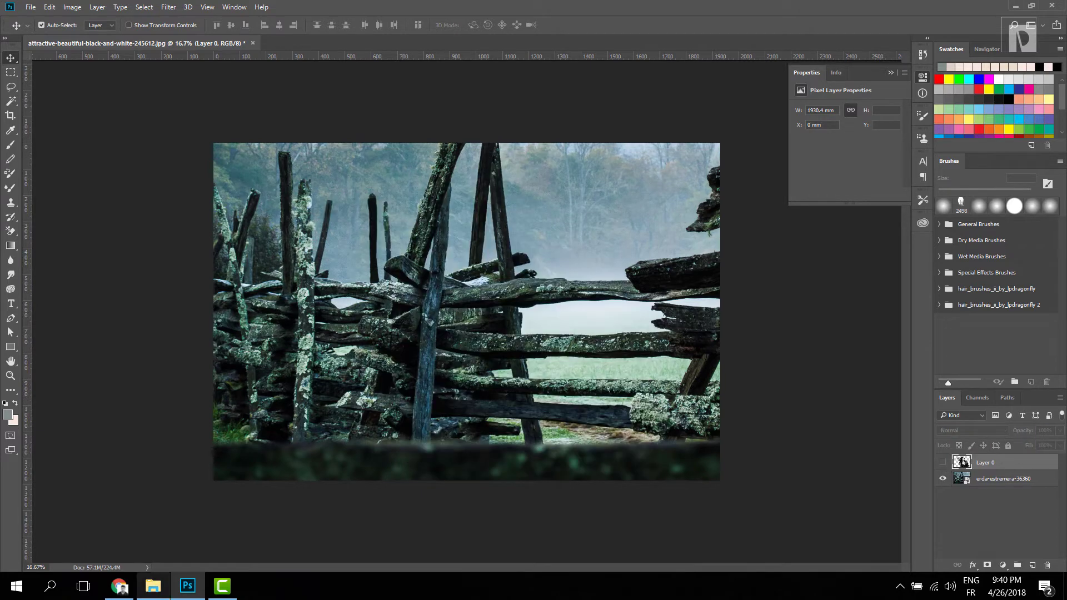
left_click(156, 587)
left_click_drag(758, 328, 269, 361)
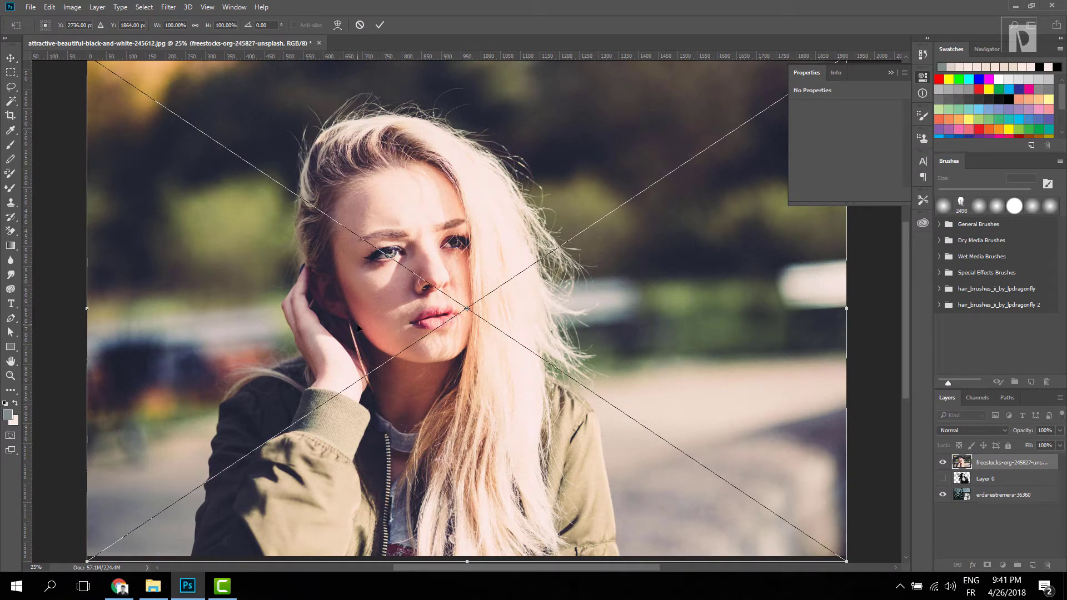
key("Return")
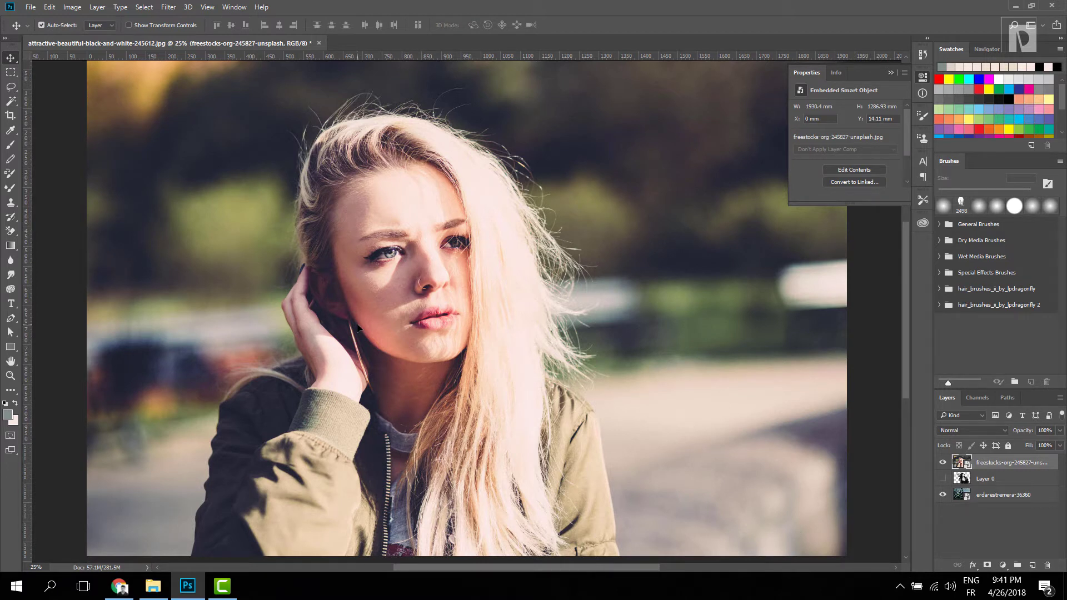
Look over the f-519-unsplash.jpg and attractive-beautiful-black-and-white-245612.jpg photos in the _support folder, and return to the open document
left_click(153, 587)
left_click(908, 211)
left_click(678, 328)
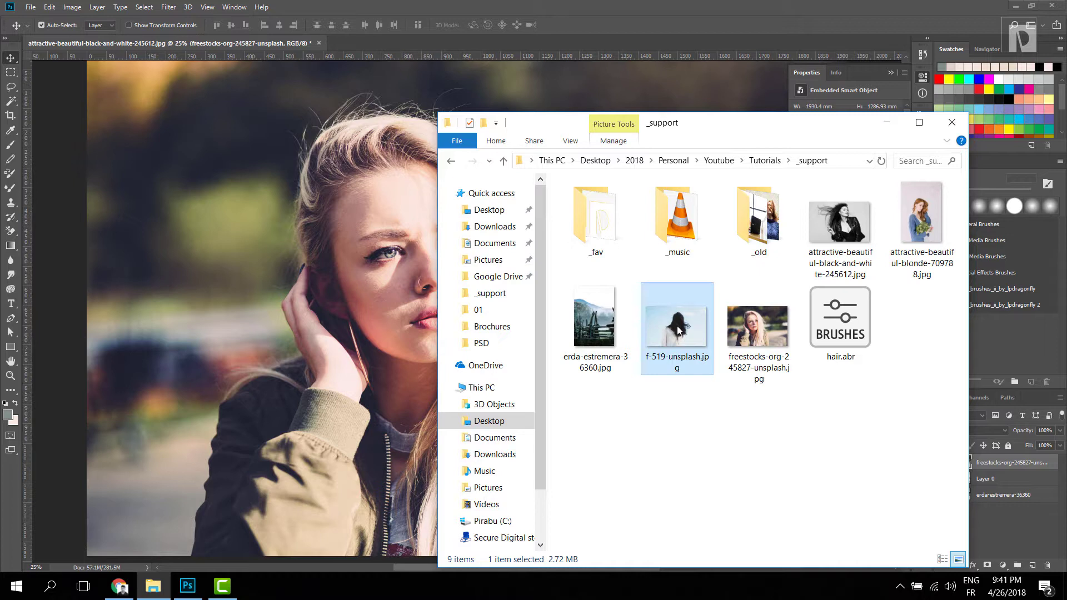
left_click(814, 217)
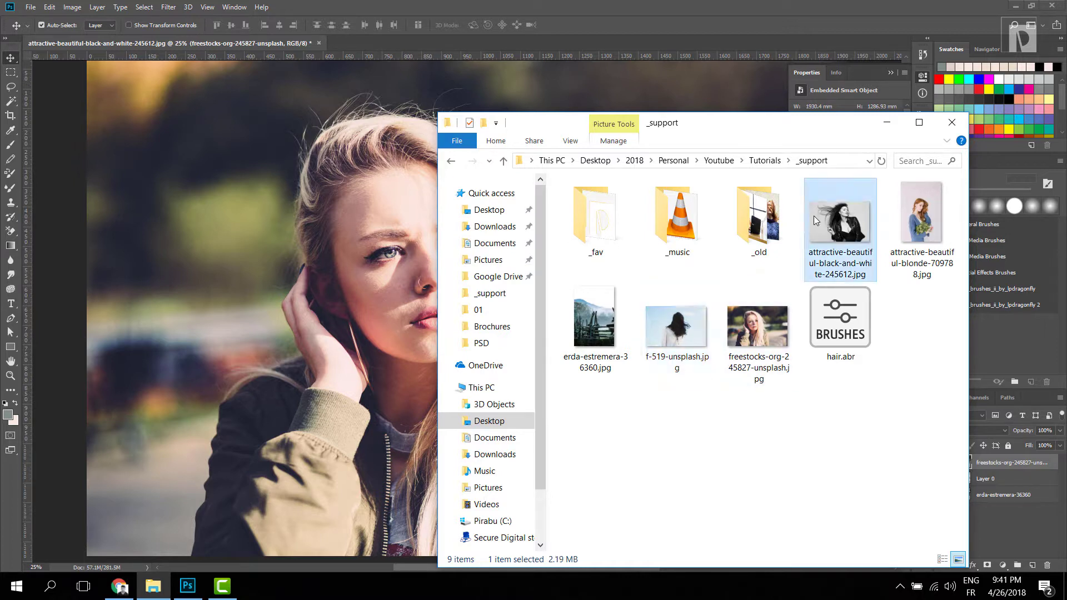
left_click(290, 319)
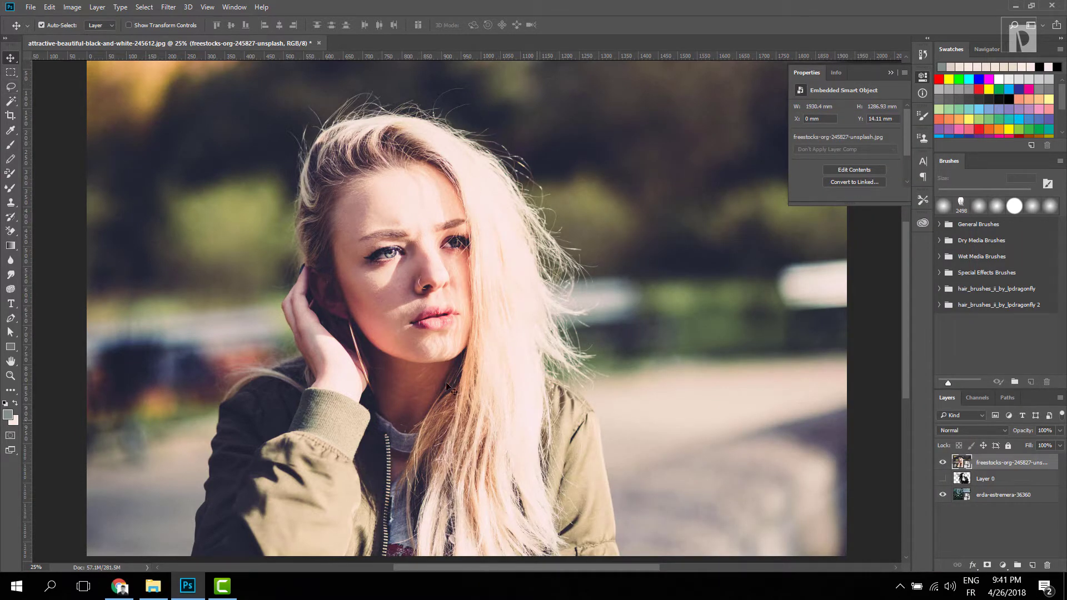
Choose the Lasso tool, and duplicate the freestocks photo layer, hiding the original underneath
left_click(10, 87)
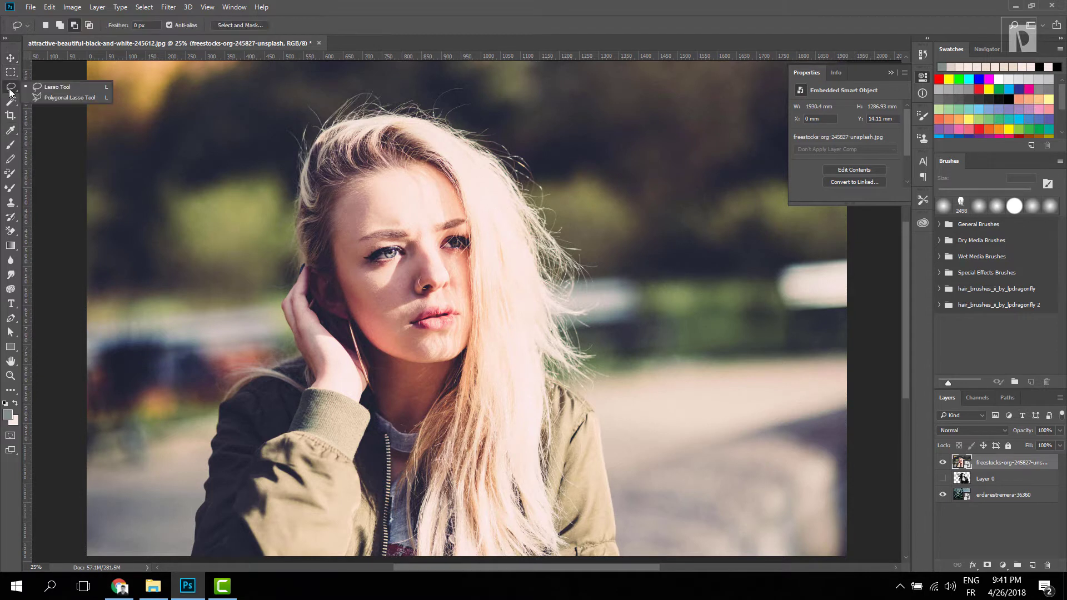
left_click(43, 87)
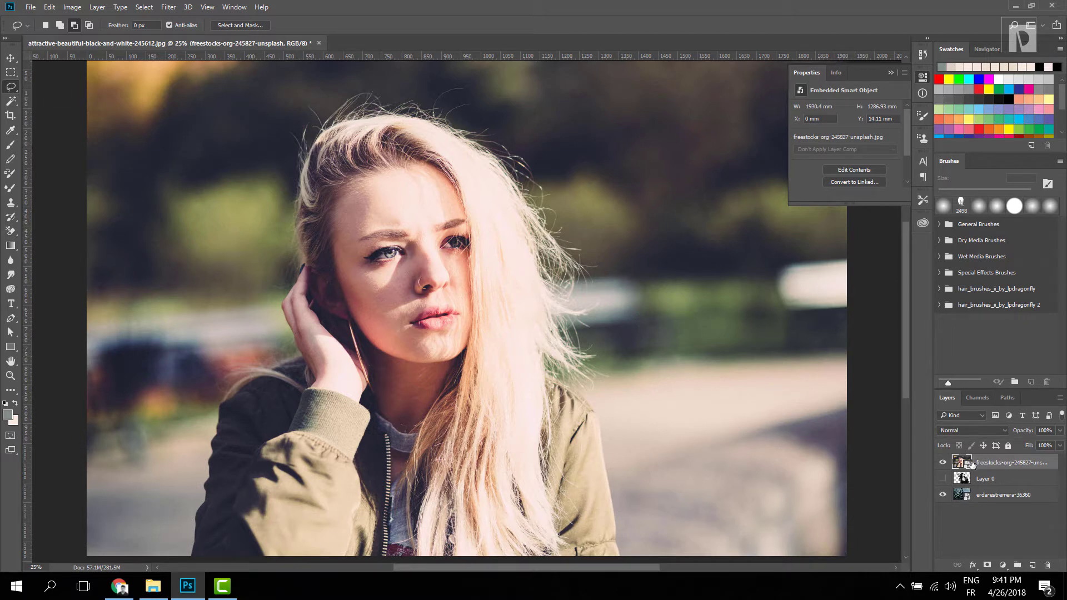
left_click_drag(1036, 495, 1032, 566)
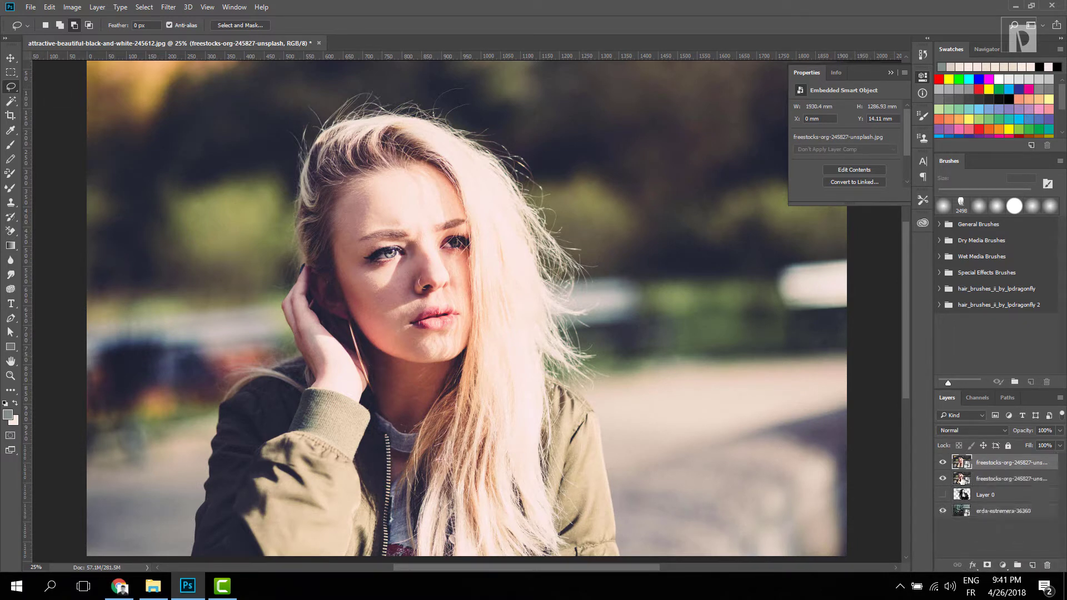
left_click(943, 480)
Lasso a rough outline around the blonde woman, keeping just inside the loose edges of her hair
mouse_move(219, 433)
left_mouse_down()
mouse_move(243, 397)
mouse_move(284, 378)
mouse_move(311, 261)
mouse_move(387, 127)
mouse_move(526, 211)
mouse_move(550, 317)
mouse_move(595, 417)
mouse_move(620, 582)
mouse_move(228, 577)
mouse_move(185, 559)
mouse_move(218, 432)
left_mouse_up()
left_click(533, 192)
Add the missed hair along the hand side and crown of her head to the lasso selection
key("ctrl+plus")
key("ctrl+plus")
left_click_drag(530, 190, 603, 314)
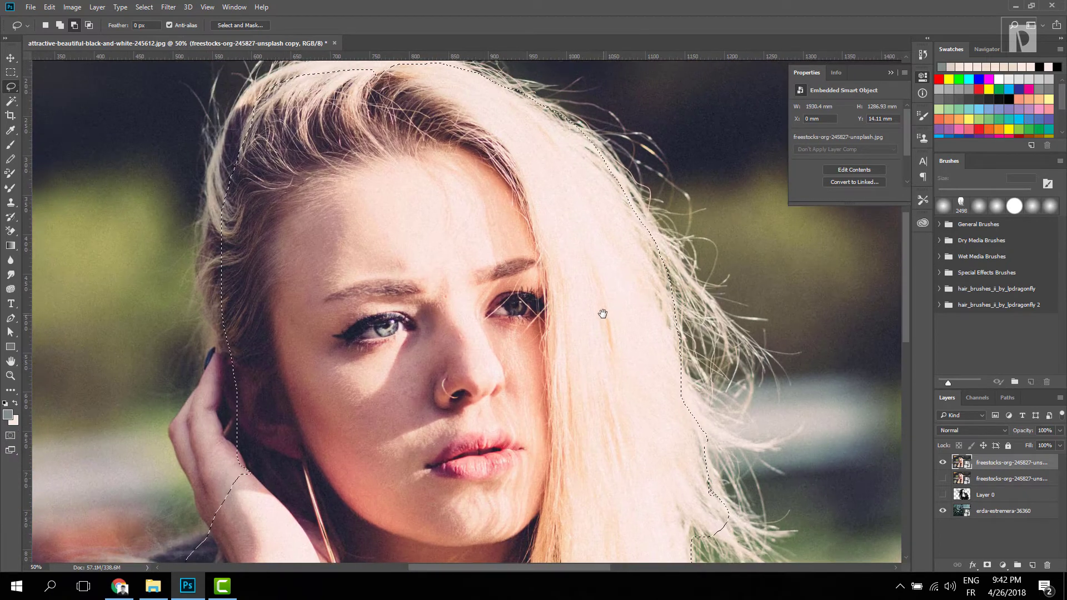
scroll(228, 95, "up", 2)
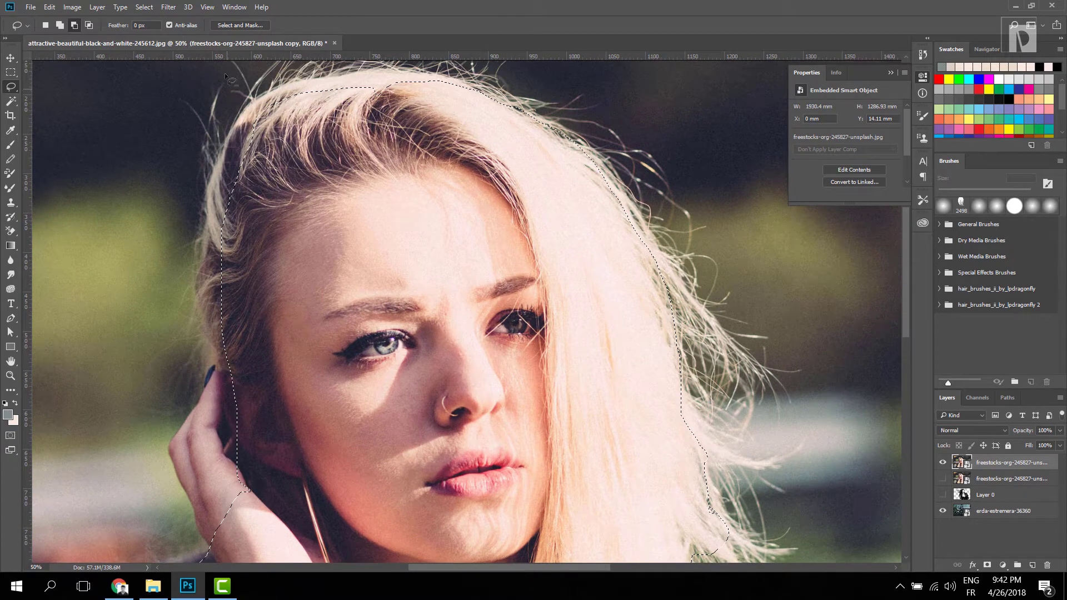
scroll(477, 111, "up", 1)
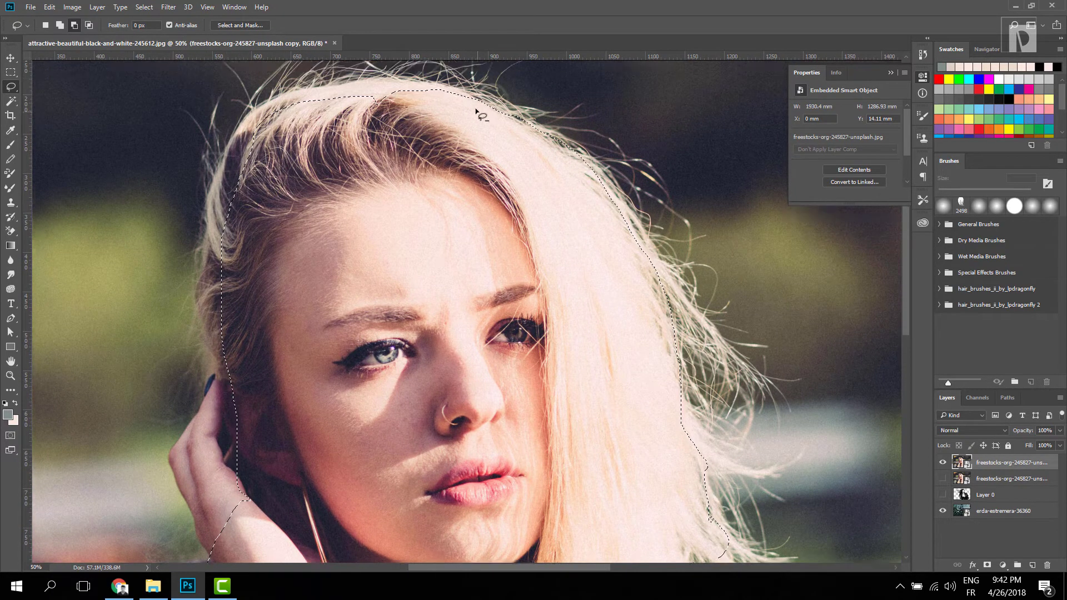
scroll(476, 112, "up", 1)
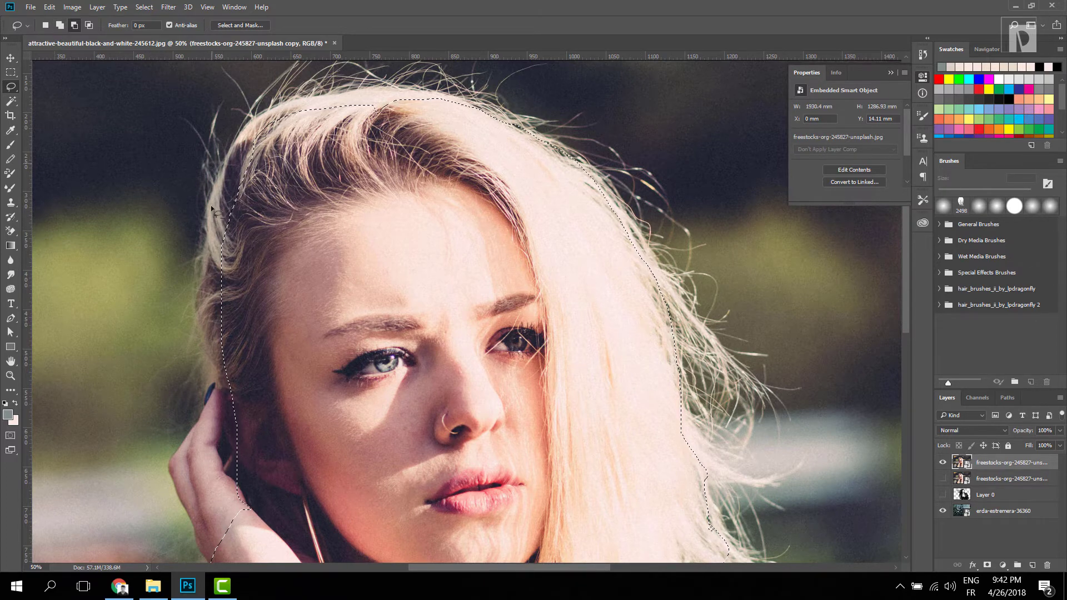
left_click(59, 25)
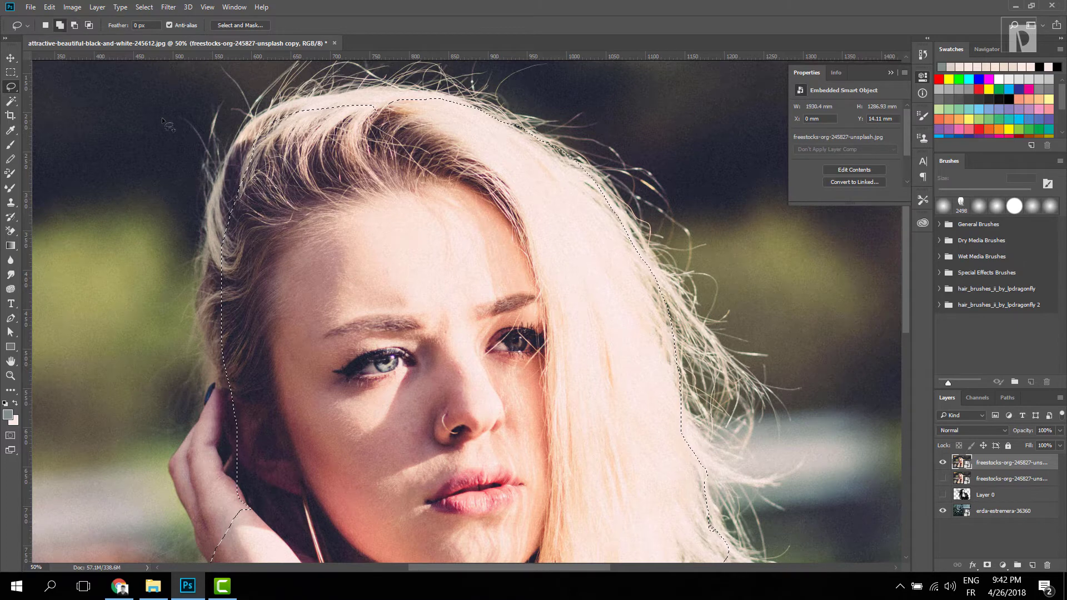
mouse_move(280, 127)
left_mouse_down()
mouse_move(243, 163)
mouse_move(221, 250)
mouse_move(214, 334)
mouse_move(245, 366)
left_mouse_up()
mouse_move(228, 174)
left_mouse_down()
mouse_move(208, 270)
mouse_move(236, 401)
left_mouse_up()
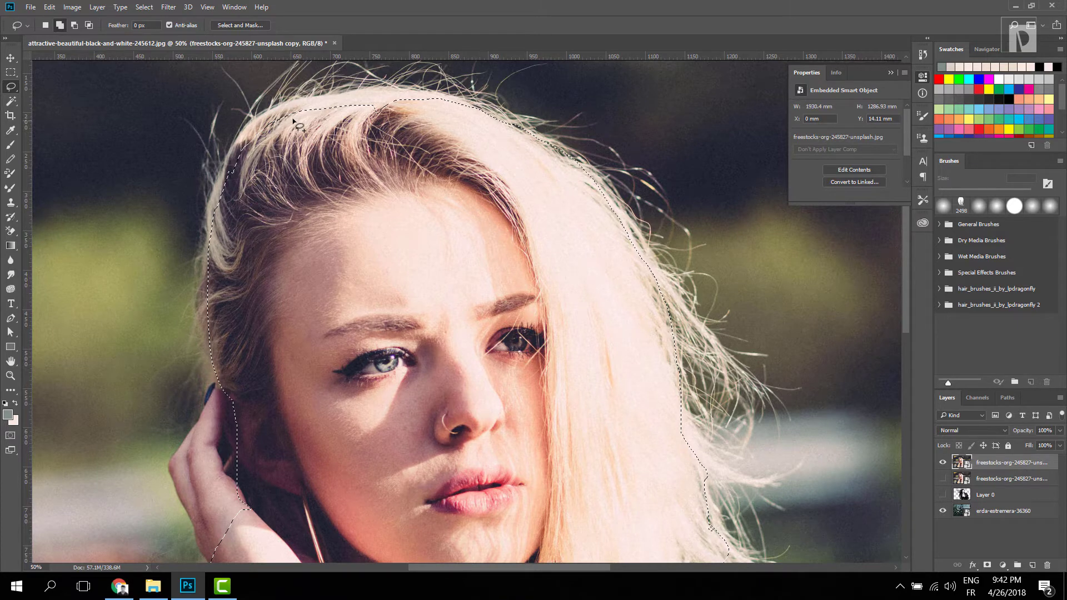
mouse_move(245, 152)
left_mouse_down()
mouse_move(264, 112)
mouse_move(426, 94)
mouse_move(457, 111)
mouse_move(480, 175)
left_mouse_up()
scroll(455, 242, "down", 1)
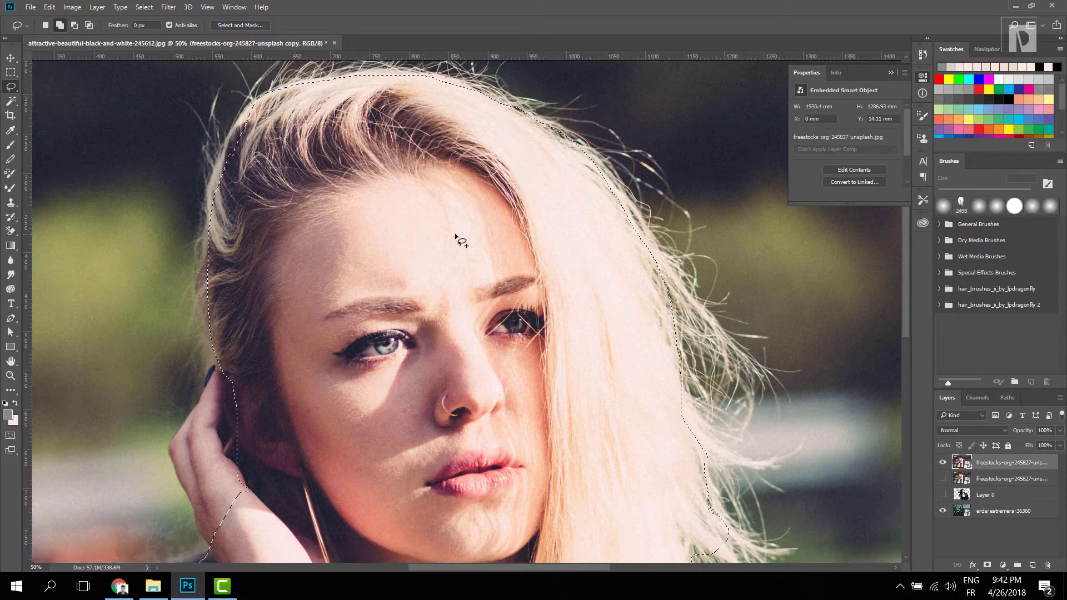
Mask the top photo layer with the selection and duplicate the masked layer, hiding the lower masked copy
key("ctrl+minus")
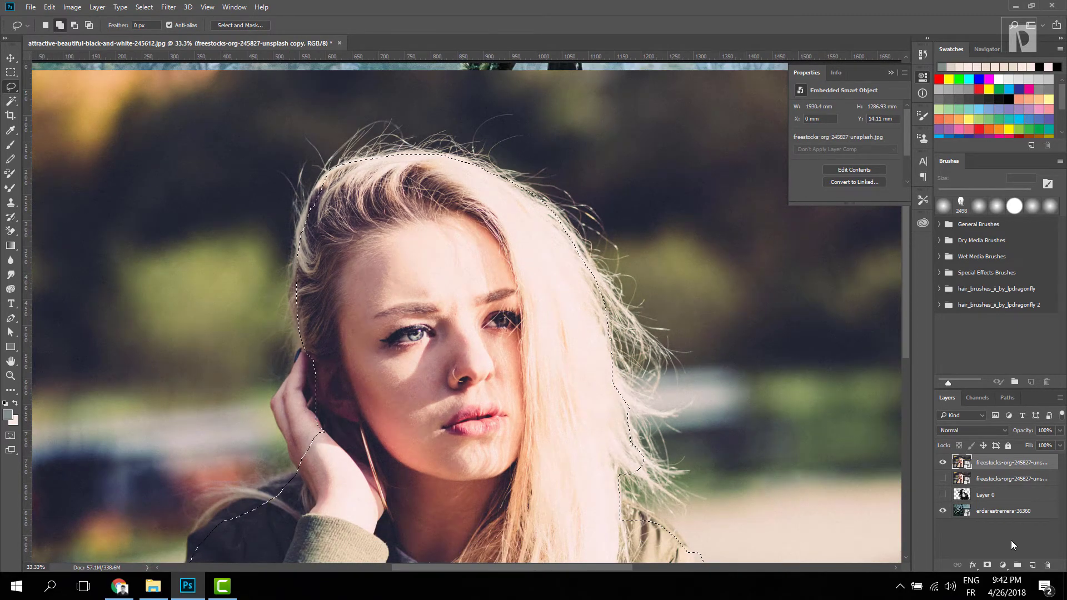
left_click(987, 565)
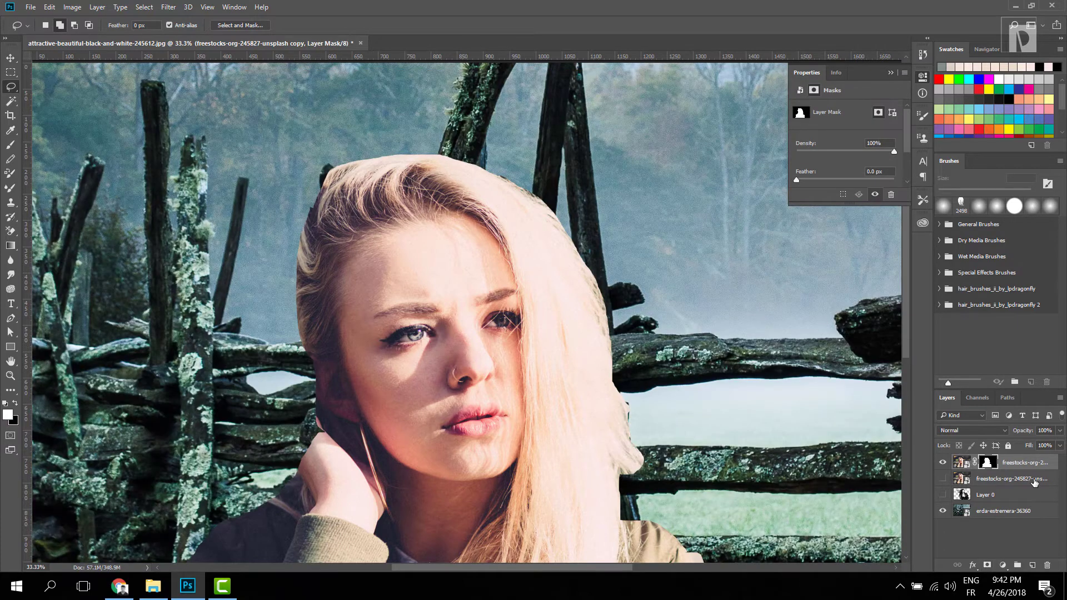
left_click_drag(1031, 465, 1032, 565)
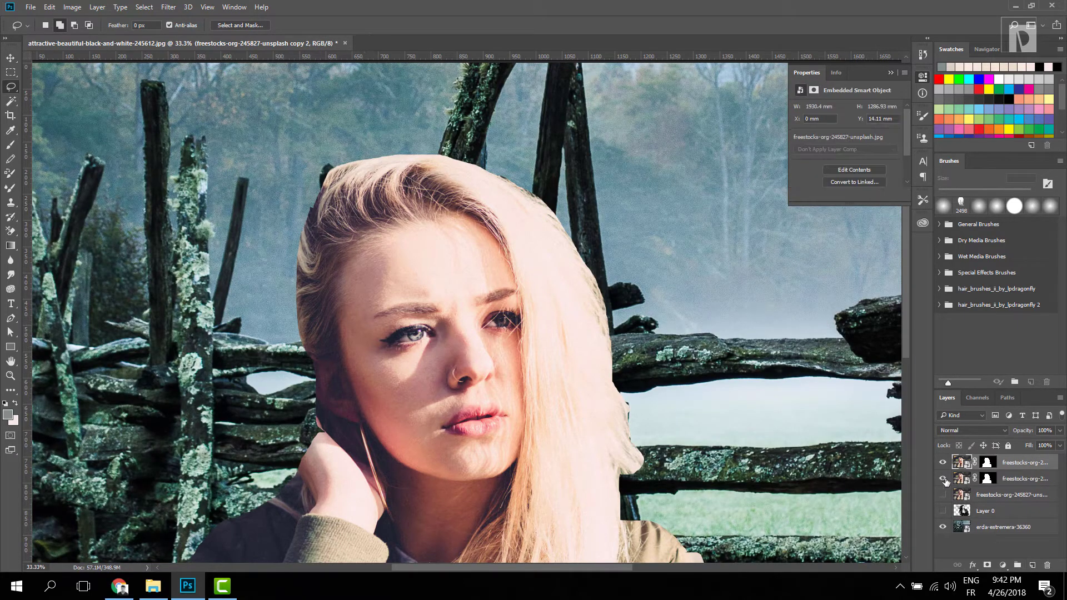
left_click(942, 479)
Open Select and Mask for the upper masked copy and try raising the edge detection radius
scroll(686, 285, "down", 2)
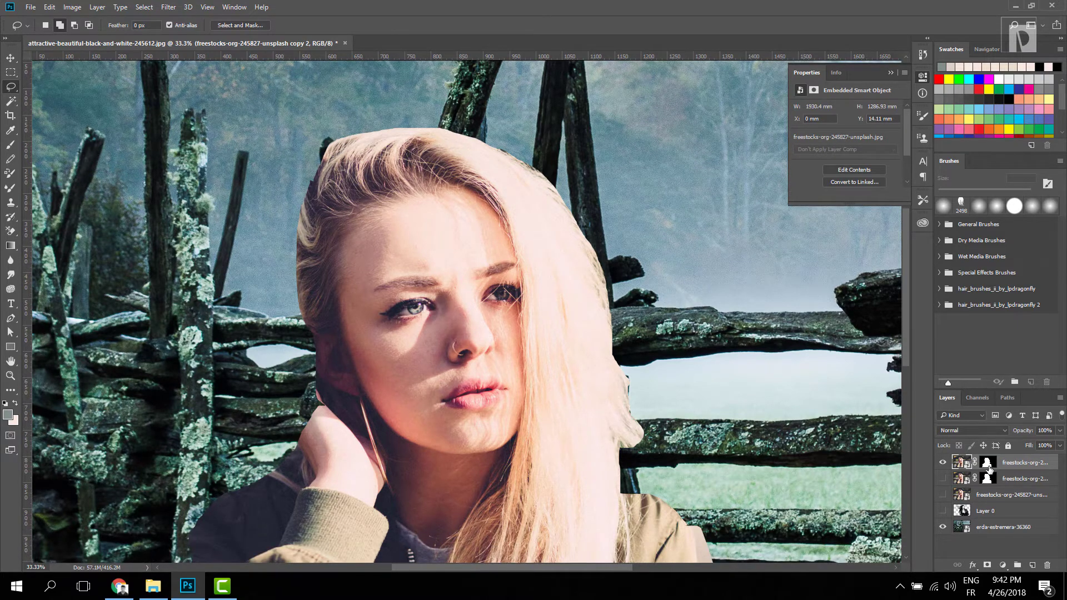
left_click(988, 466)
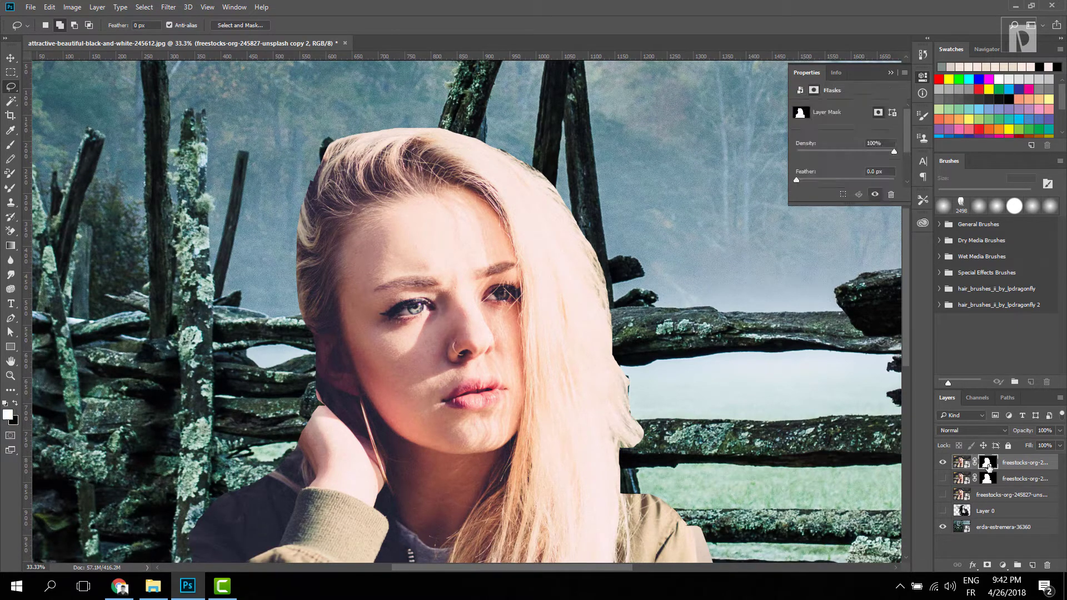
left_click(1038, 464)
key("ctrl+alt+r")
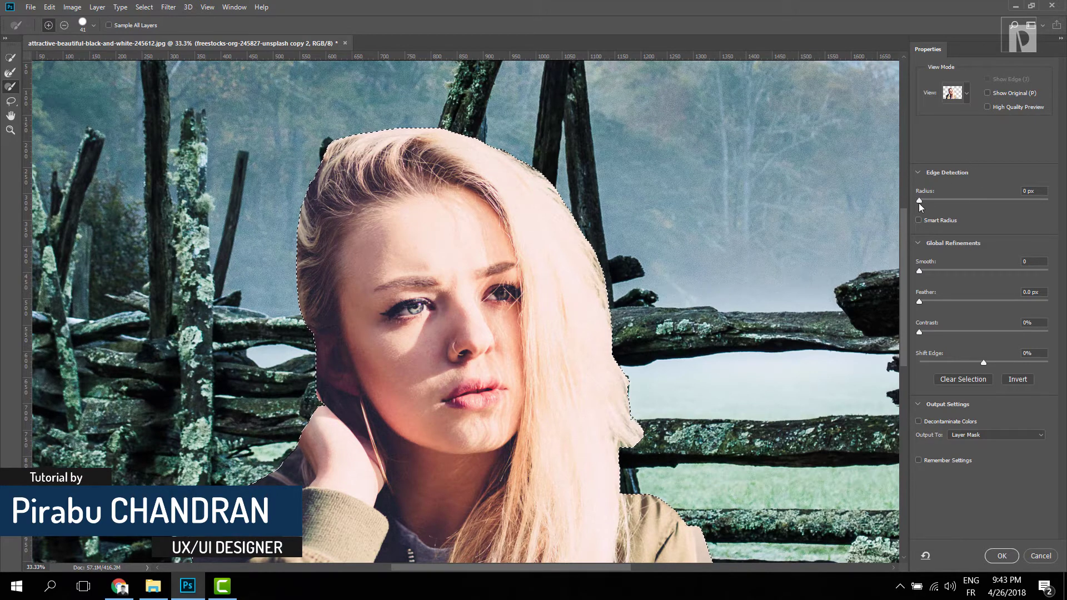
left_click_drag(919, 201, 1061, 200)
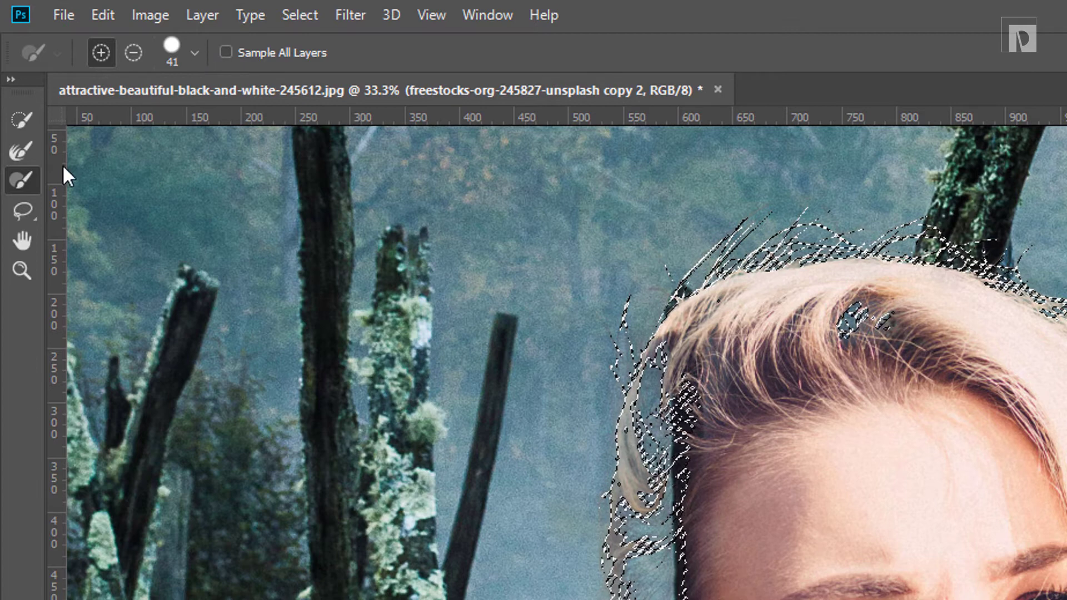
Paint back the missing hair beside the forehead using the Brush tool at size 41
left_click(16, 149)
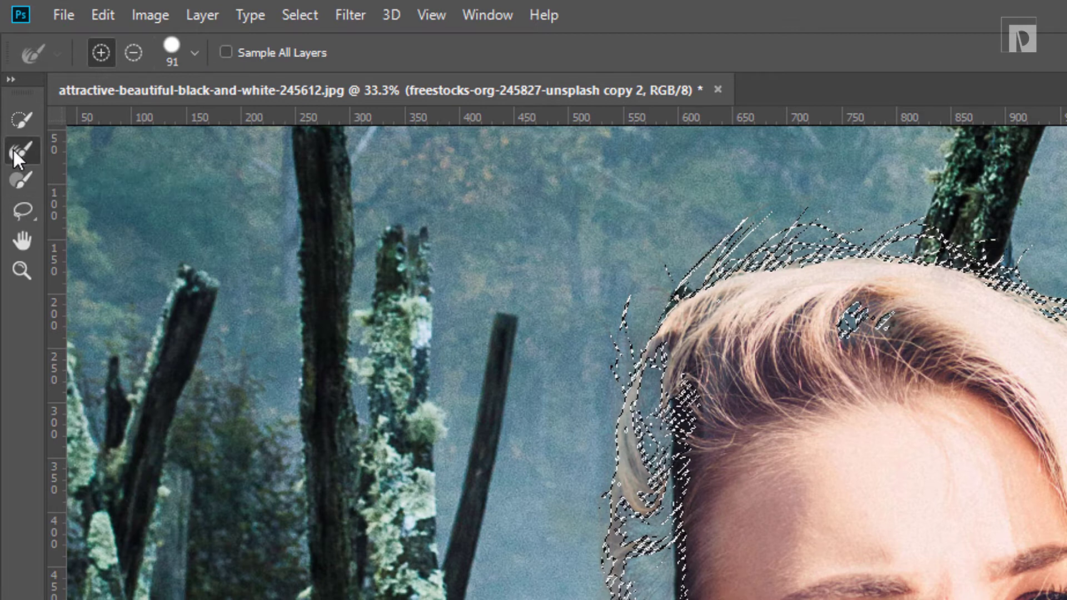
left_click(15, 186)
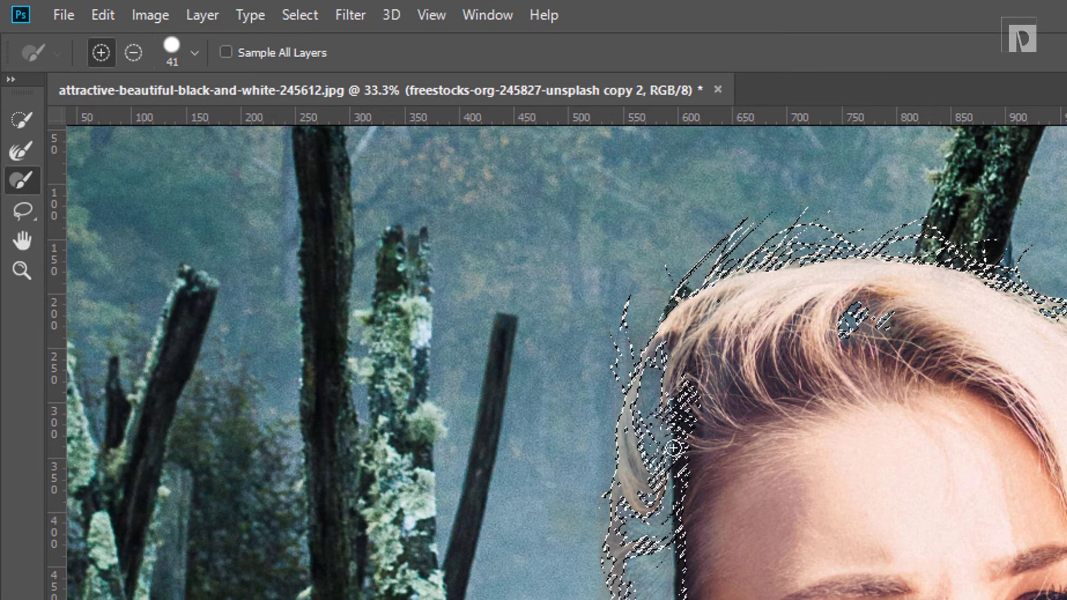
mouse_move(688, 564)
left_mouse_down()
mouse_move(696, 404)
mouse_move(689, 524)
mouse_move(648, 503)
mouse_move(644, 446)
mouse_move(654, 521)
mouse_move(671, 420)
left_mouse_up()
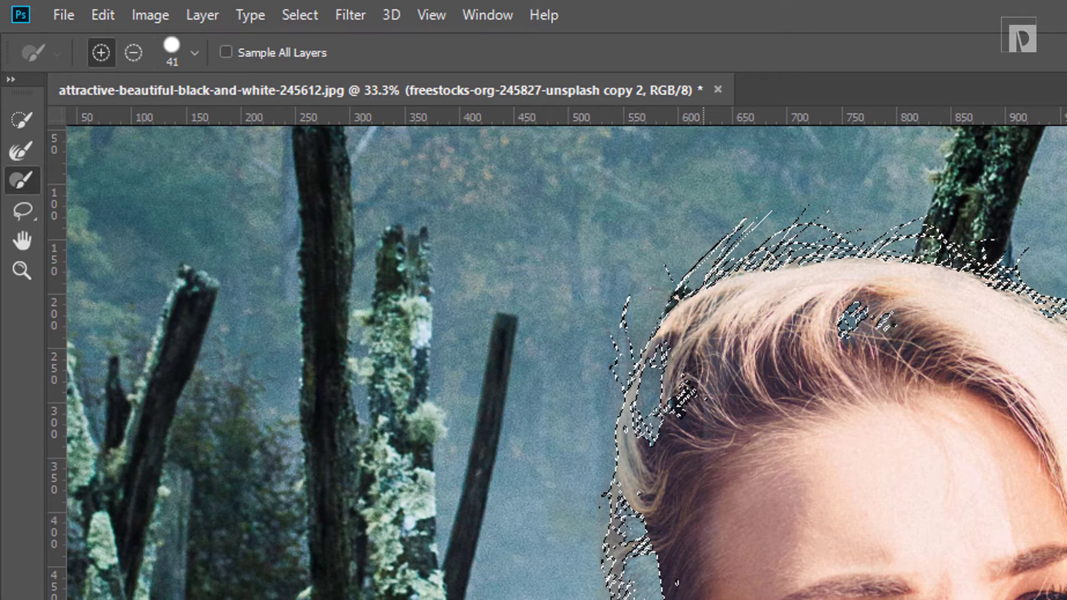
Enlarge the brush to 102 and fill the remaining gaps inside the hair on the hand side of the head
key("bracketright")
key("bracketright")
key("bracketright")
key("bracketright")
key("bracketright")
key("bracketright")
scroll(556, 354, "down", 3)
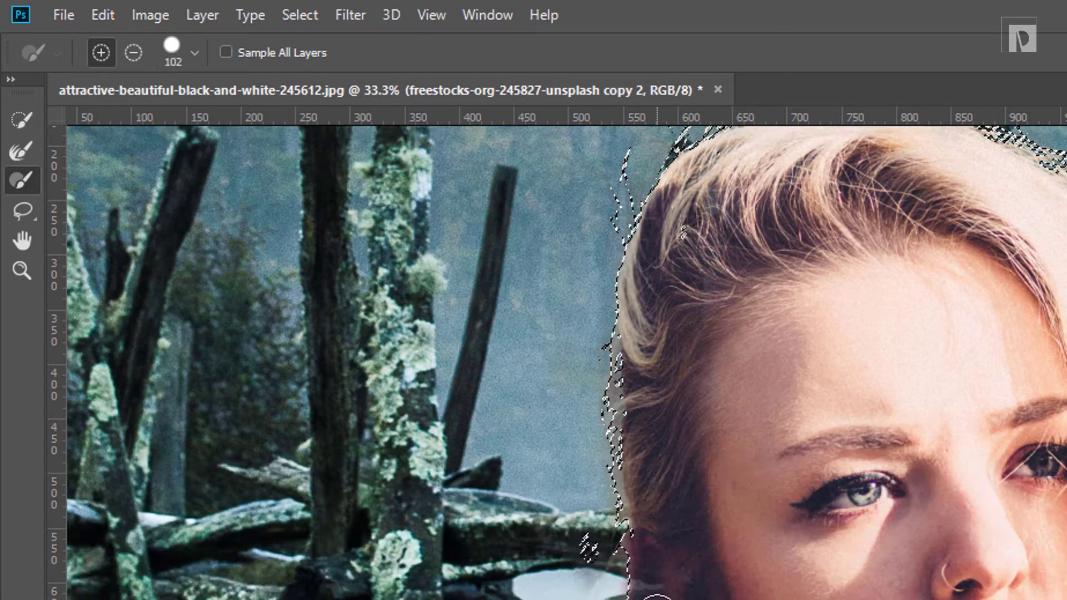
scroll(555, 361, "up", 2)
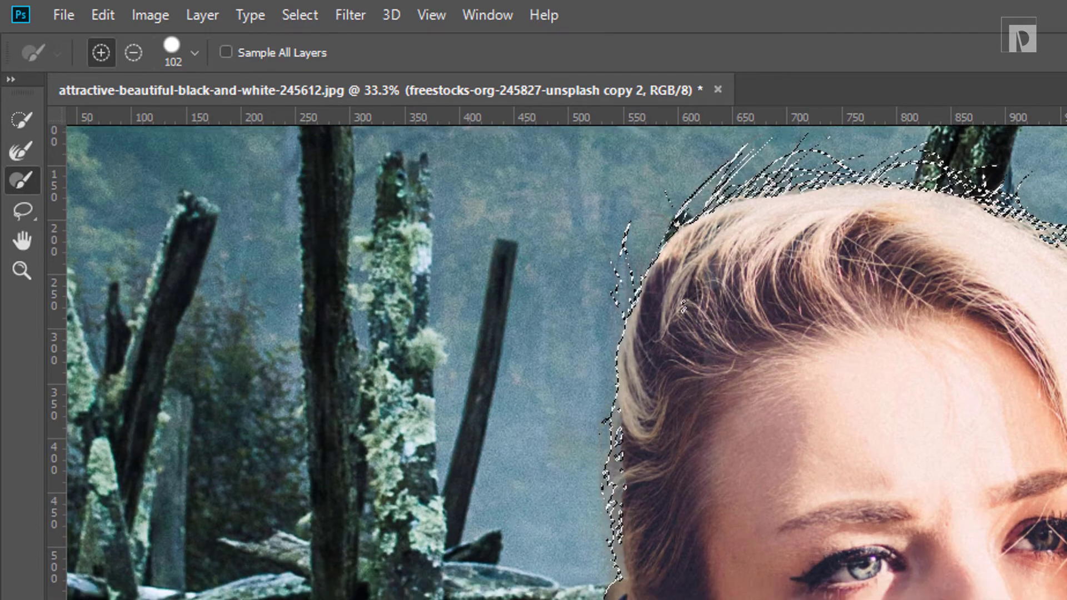
scroll(556, 361, "down", 3)
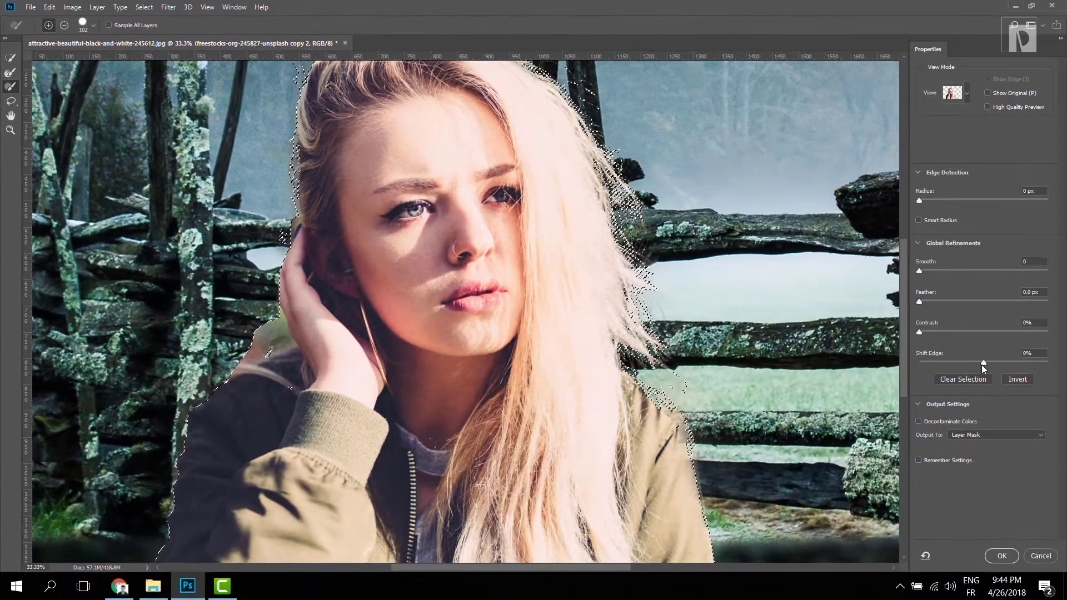
Set Shift Edge to +9% and switch the mask preview to Black & White
scroll(681, 405, "up", 1)
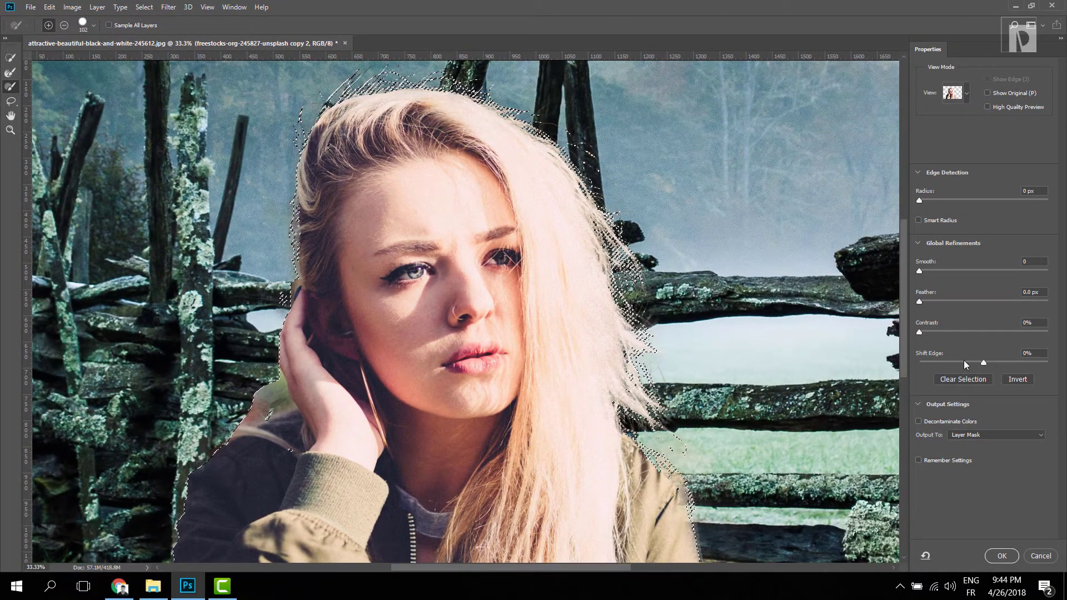
mouse_move(983, 362)
left_mouse_down()
mouse_move(995, 362)
mouse_move(974, 368)
mouse_move(990, 372)
left_mouse_up()
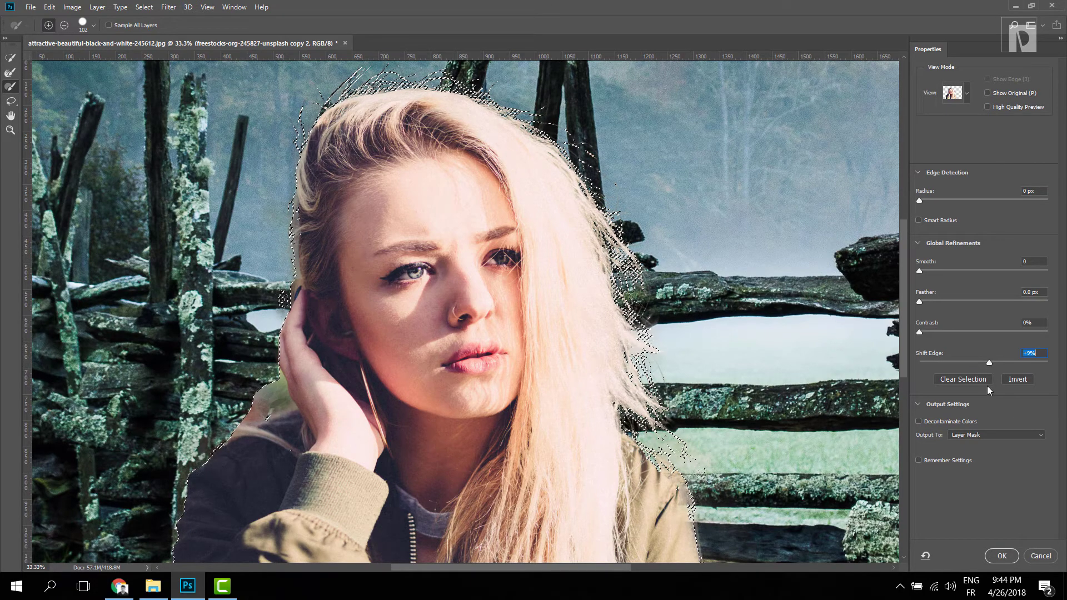
left_click(966, 94)
left_click(918, 228)
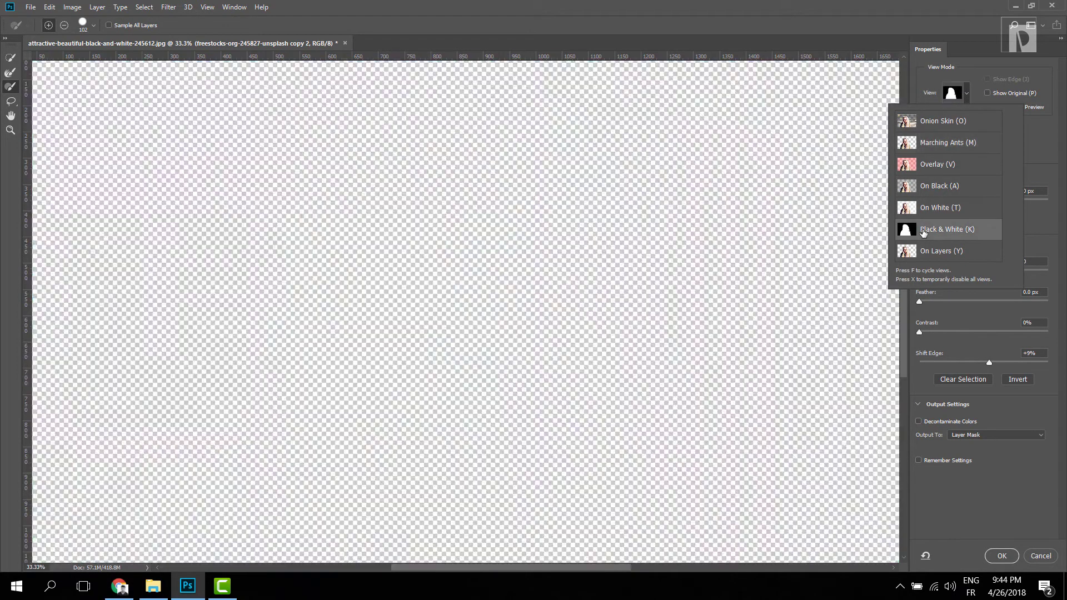
left_click(914, 210)
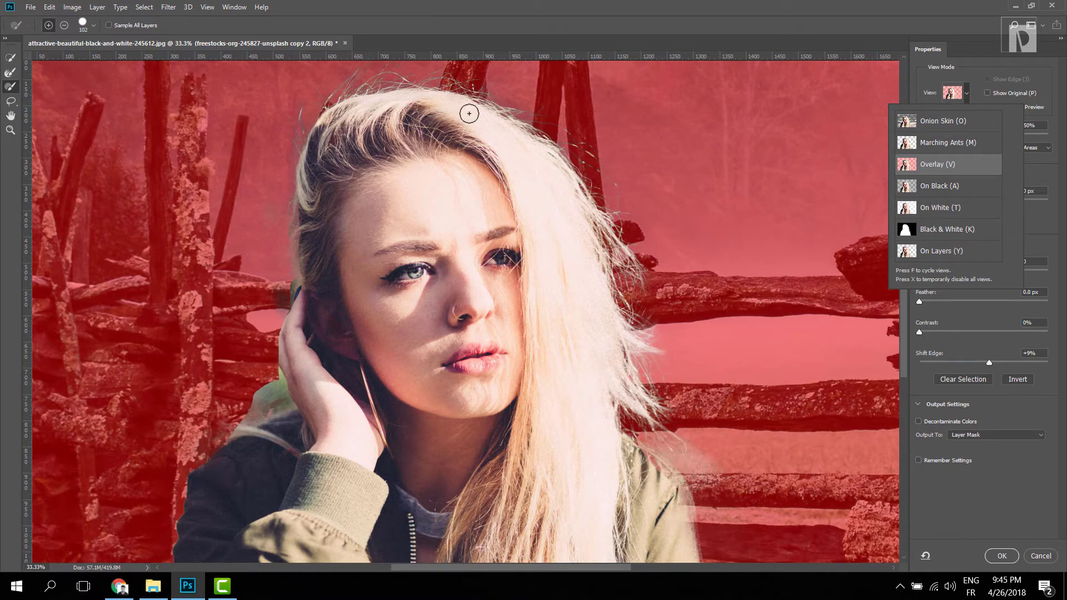
left_click(942, 231)
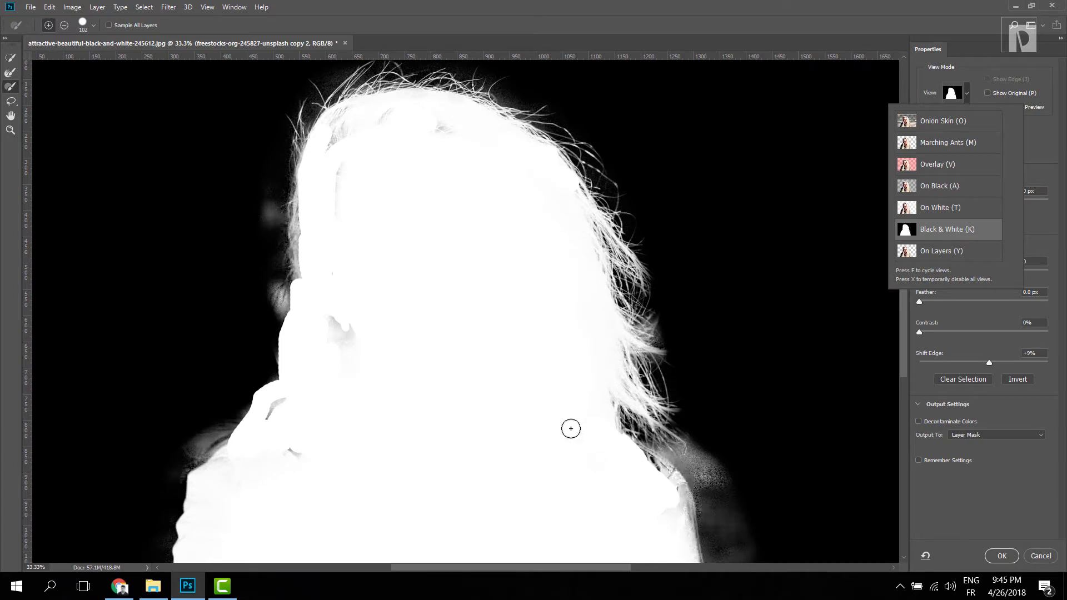
Brush over the grey patches inside the head near the crown and ear, and apply the refinement as a layer mask
left_click(356, 325)
mouse_move(482, 154)
left_mouse_down()
mouse_move(333, 155)
mouse_move(343, 136)
mouse_move(391, 114)
left_mouse_up()
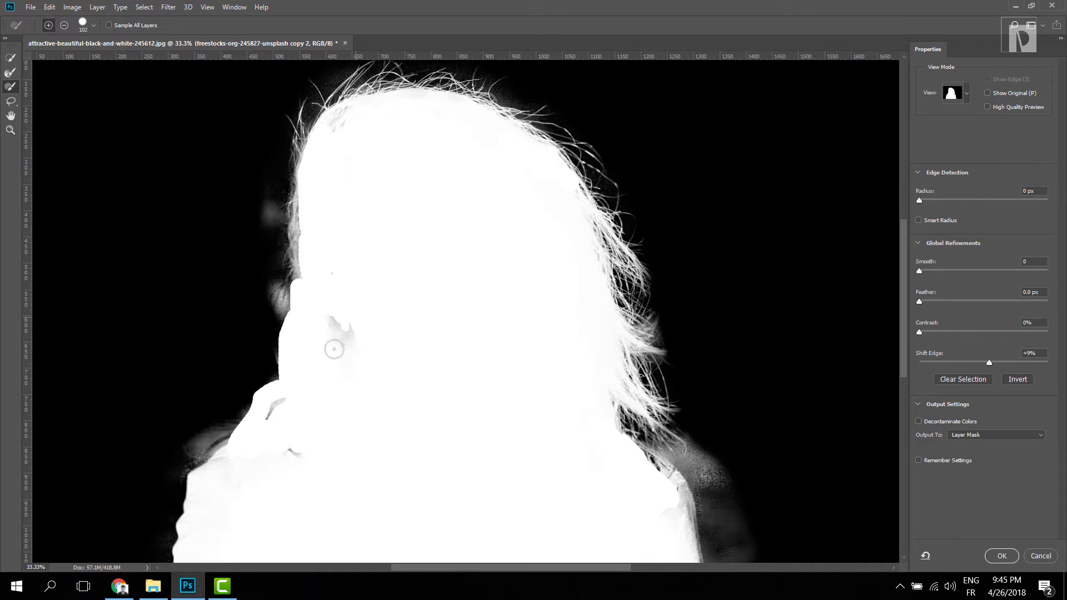
left_click_drag(334, 347, 344, 336)
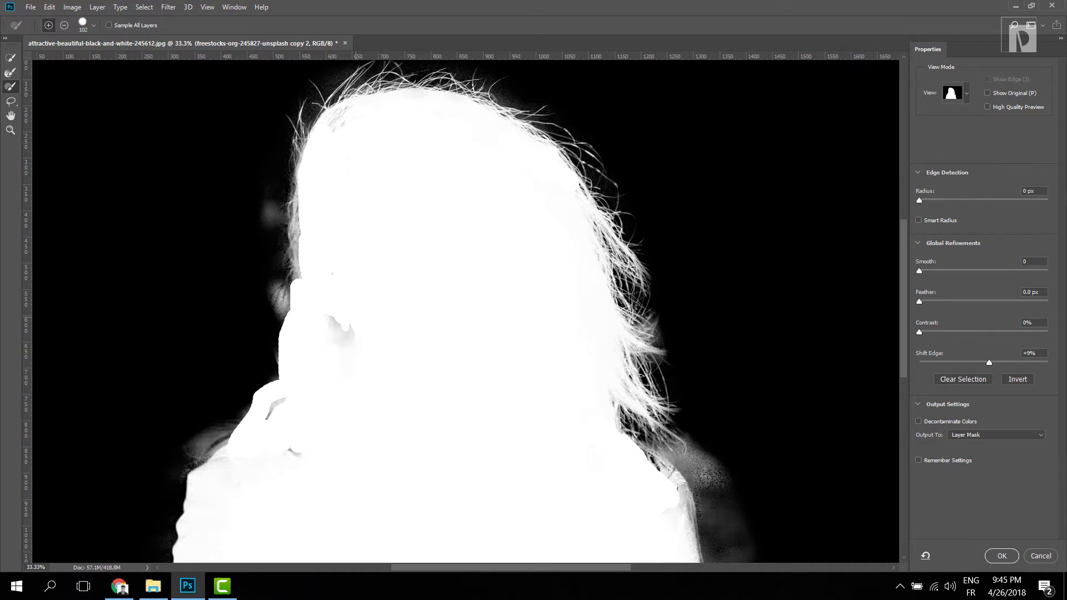
left_click(1003, 556)
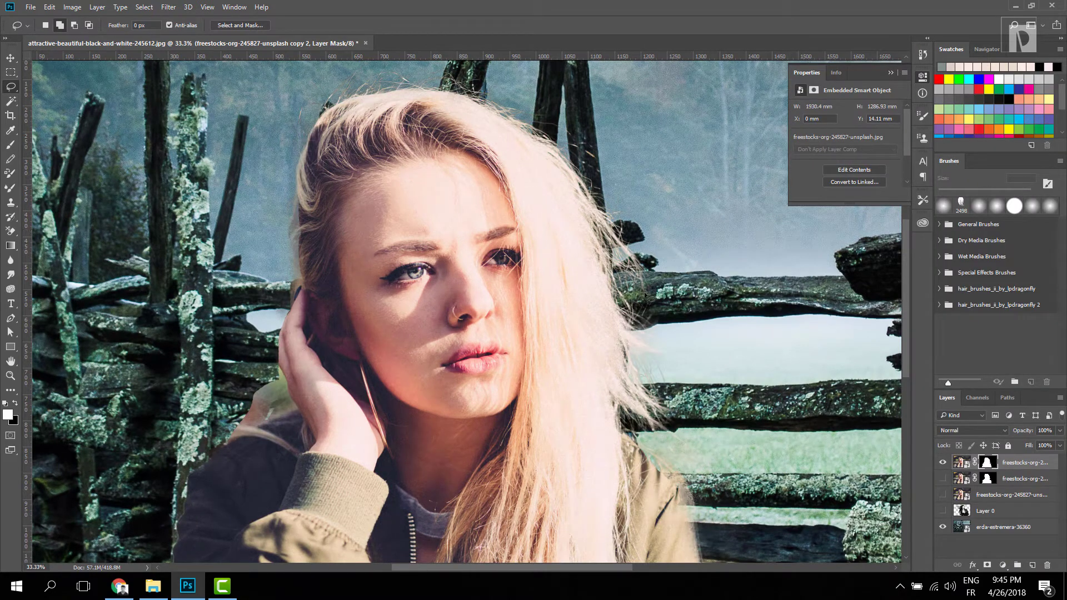
Hide the refined copy and show the unrefined masked copy to compare their hair edges
left_click(942, 463)
left_click(941, 478)
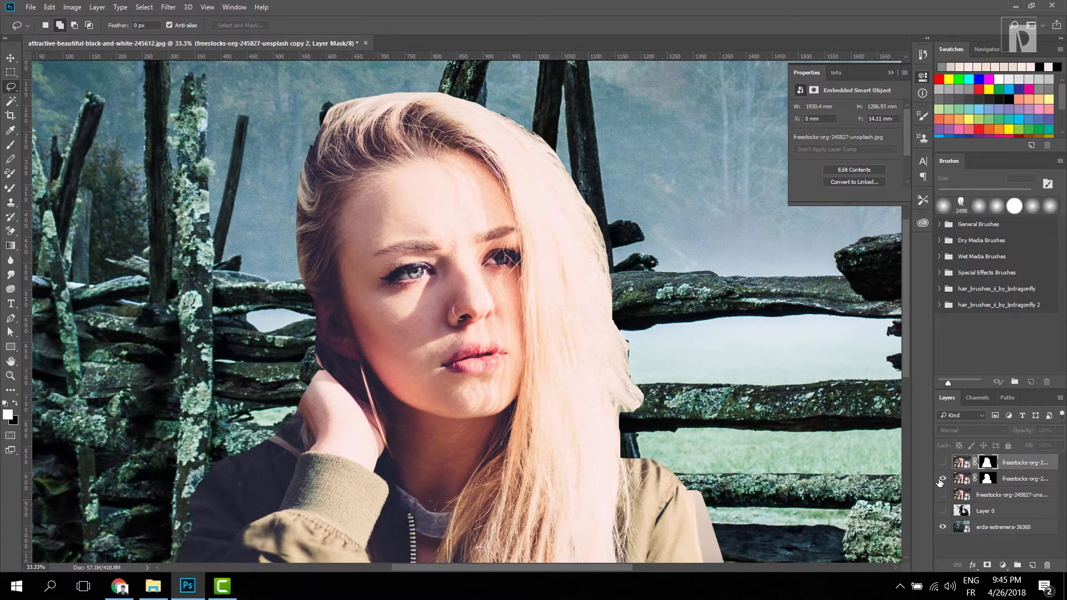
Hide the unrefined masked copy, show the refined copy again and select its layer mask
left_click(942, 479)
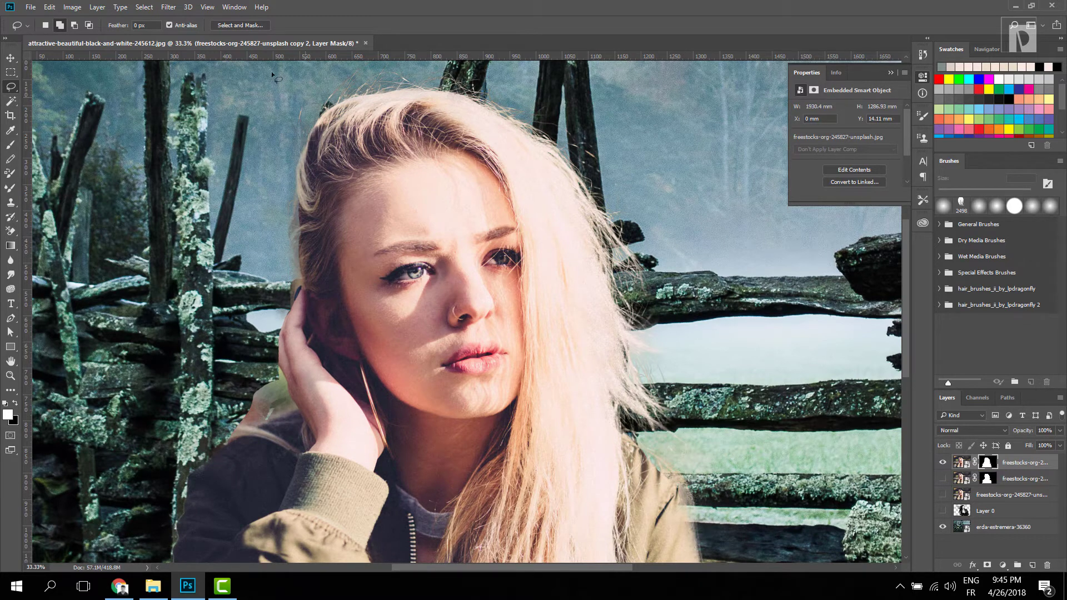
scroll(377, 238, "down", 3)
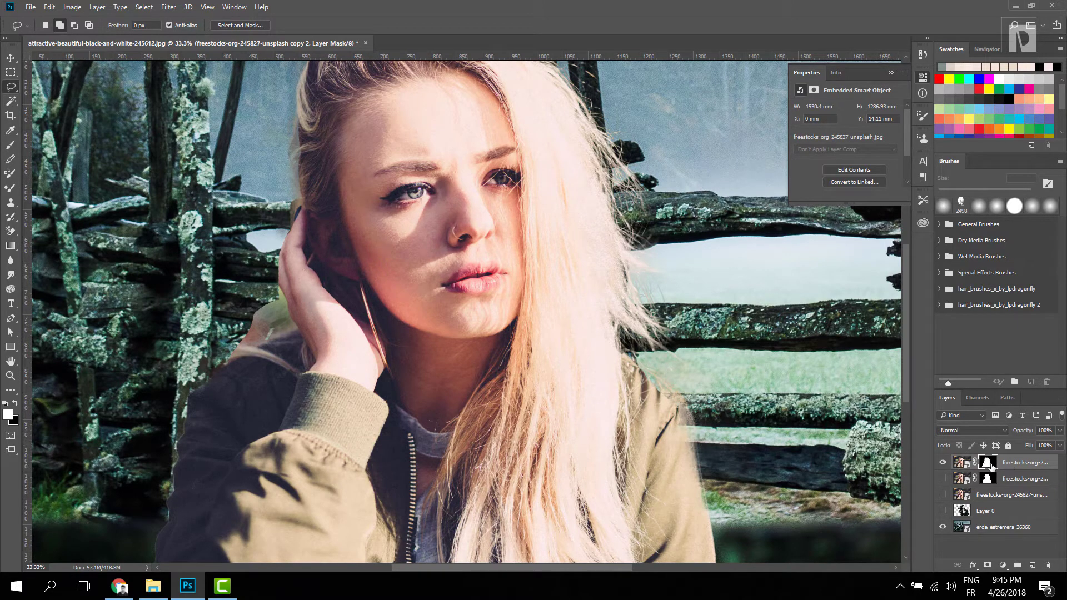
left_click(988, 463)
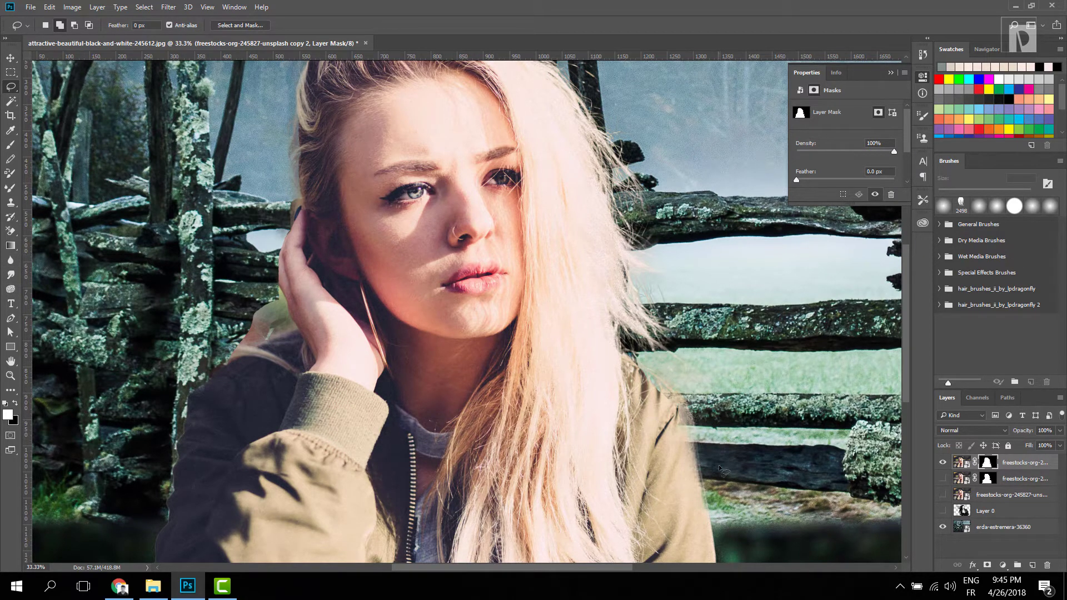
key("ctrl+minus")
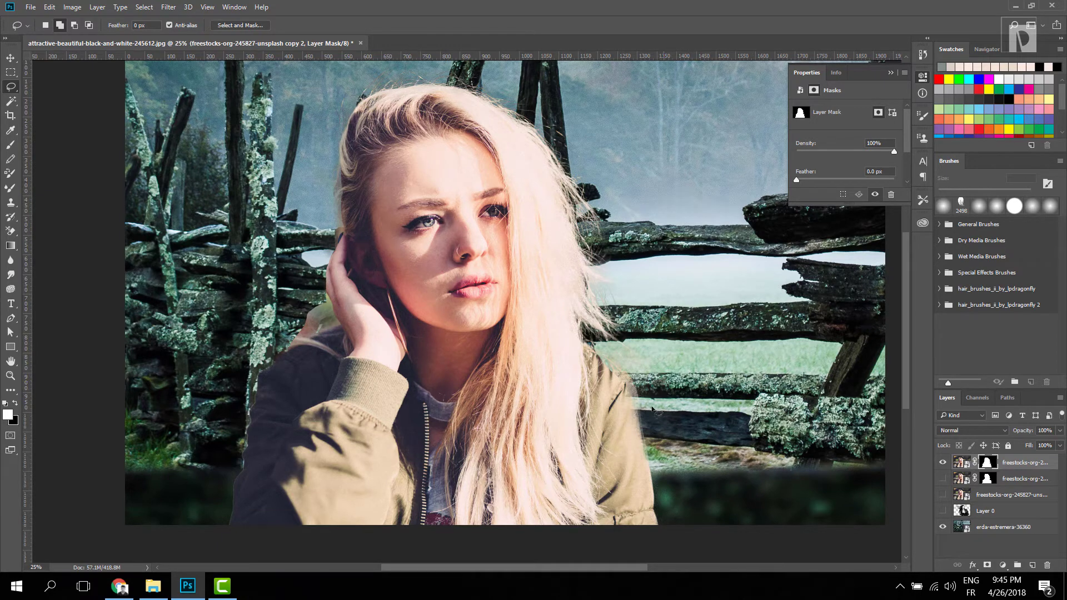
Switch to File Explorer to locate hair.abr in the _support folder, and examine the DeviantArt and DesignBeep hair brush pages in Chrome
left_click(154, 586)
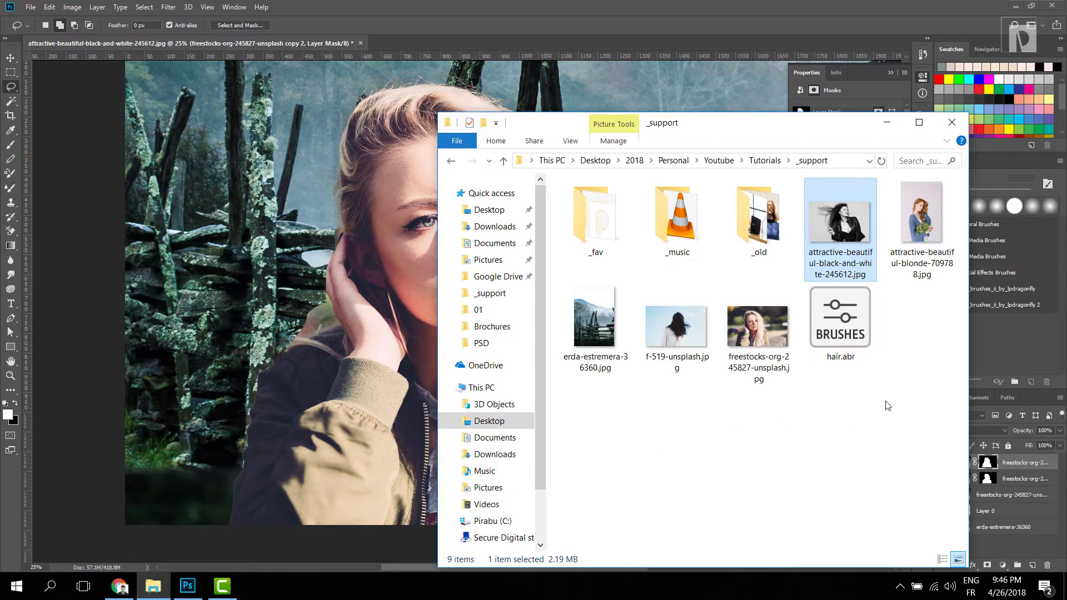
left_click(854, 345)
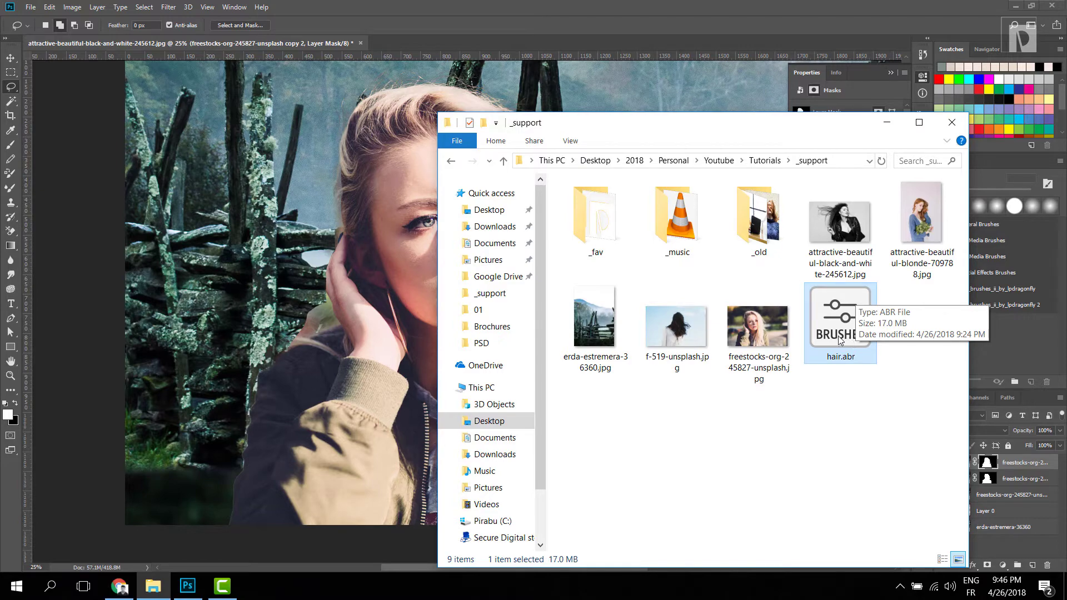
left_click(131, 593)
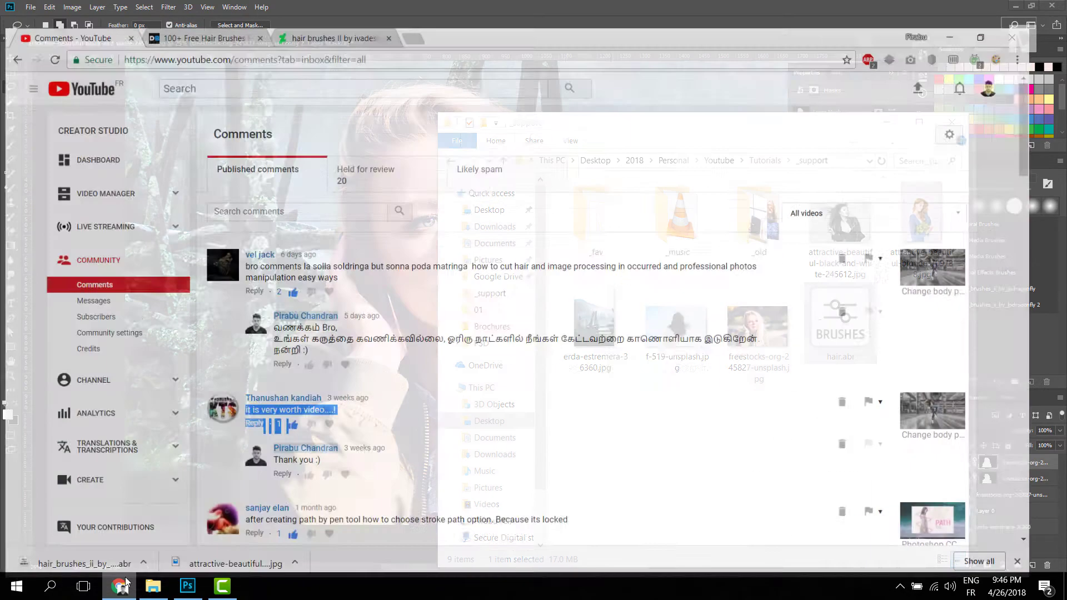
left_click(247, 9)
left_click(335, 8)
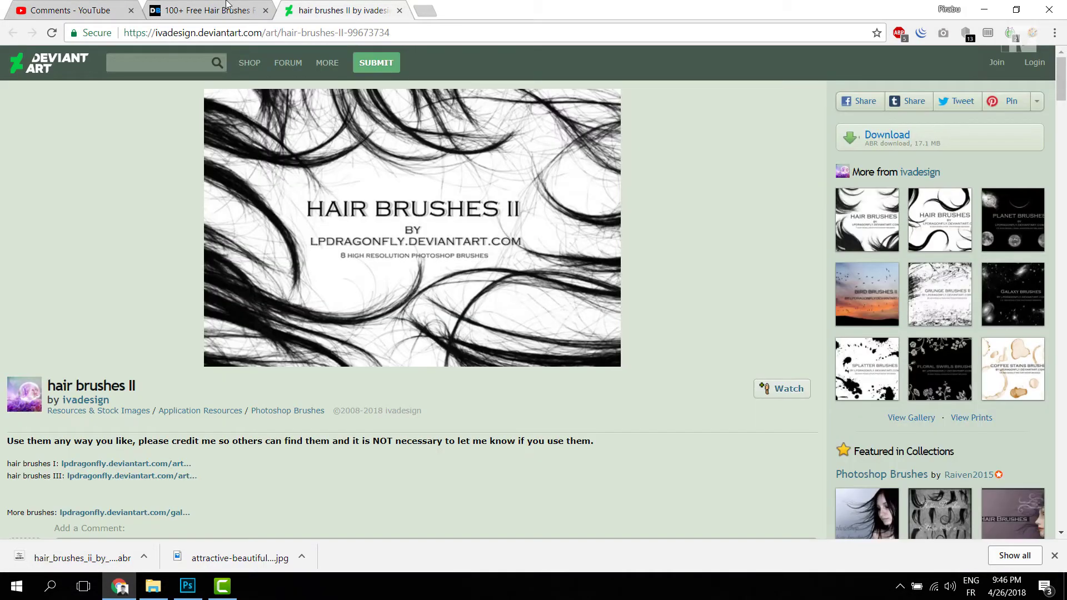
left_click(226, 5)
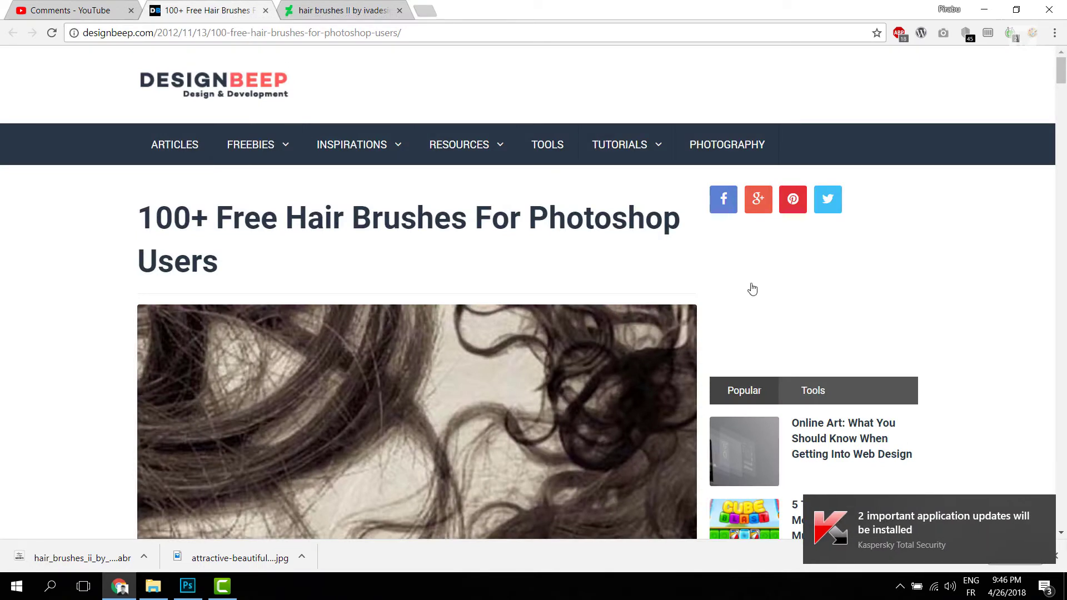
left_click(1045, 510)
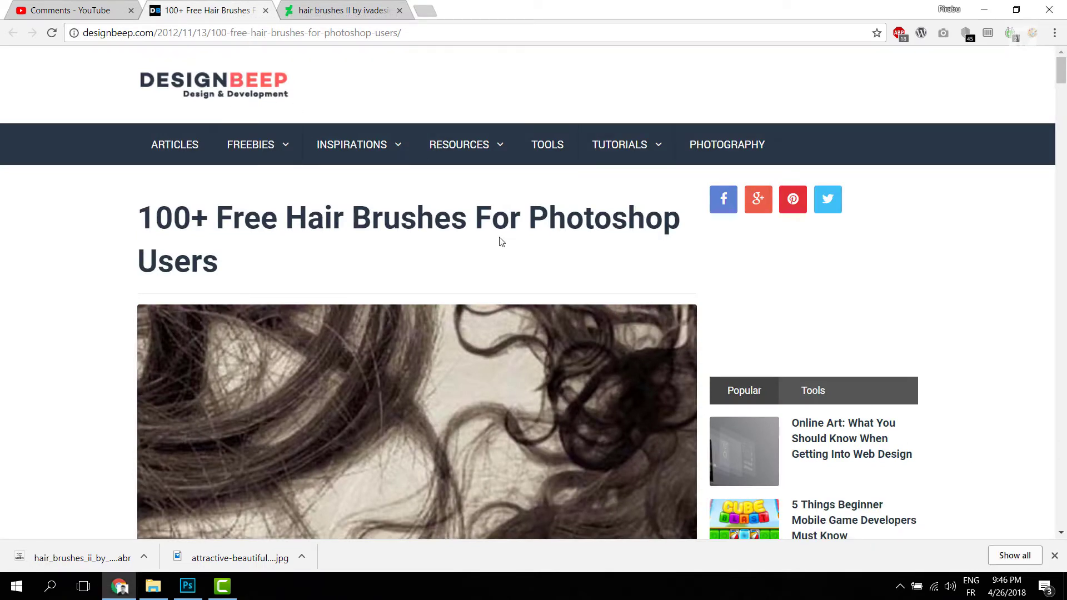
scroll(485, 223, "down", 1)
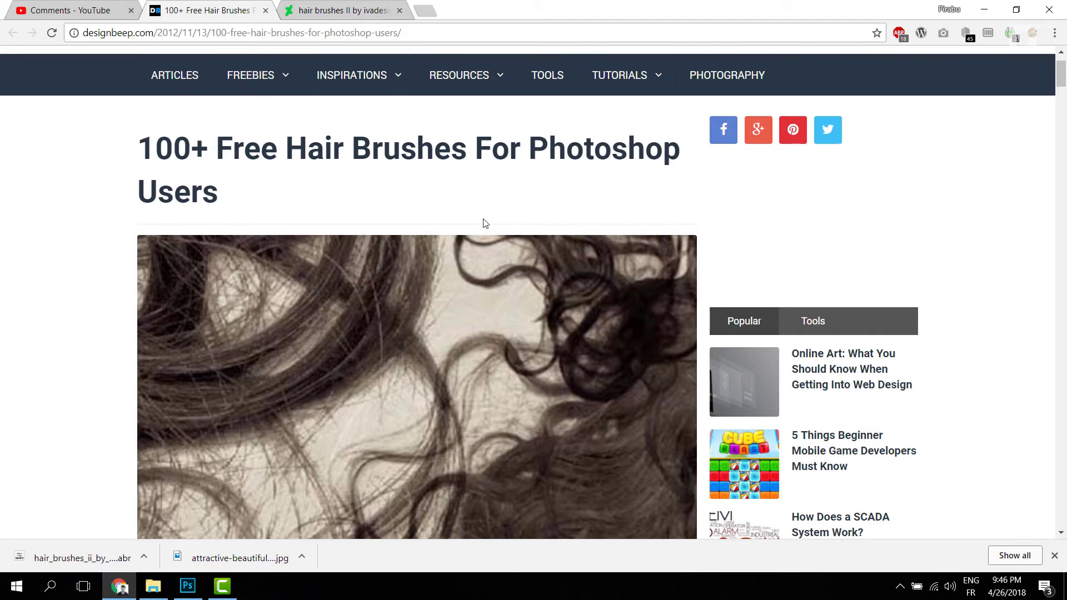
scroll(485, 222, "down", 15)
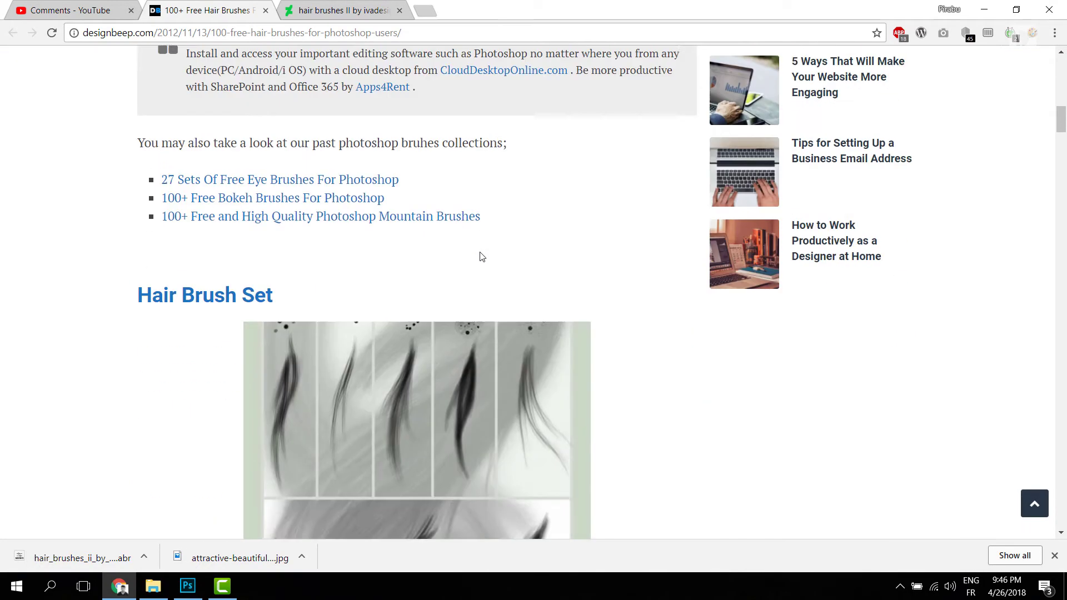
scroll(479, 263, "down", 20)
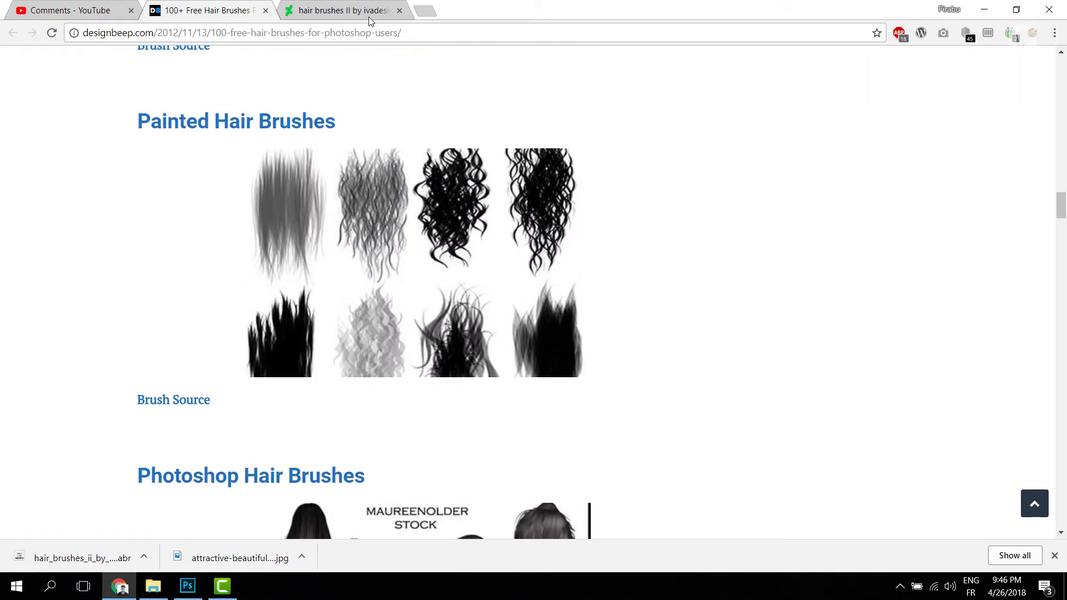
left_click(369, 17)
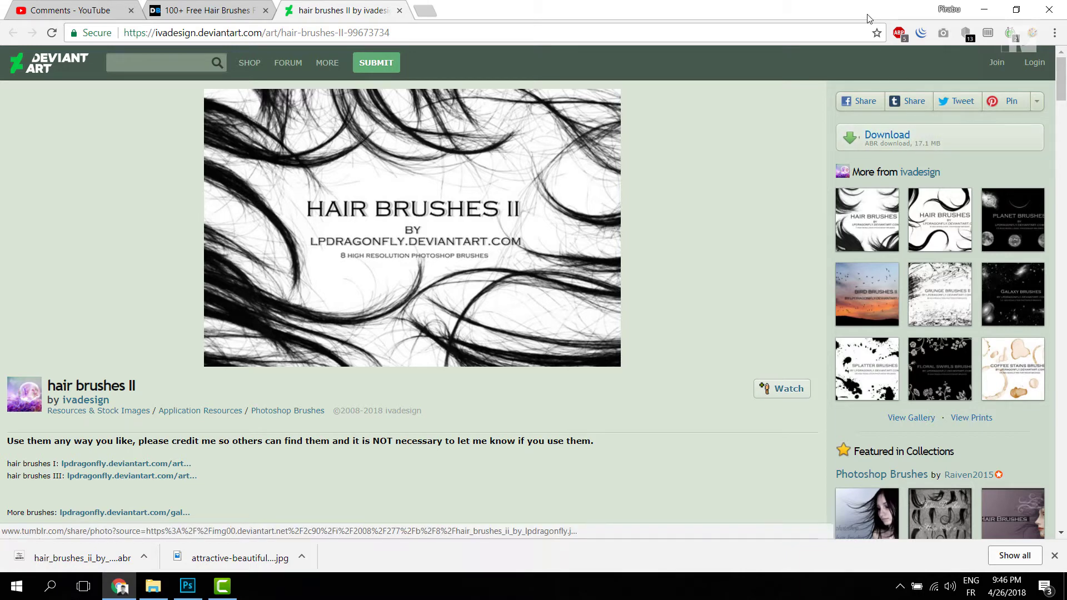
Load the hair.abr brush set into Photoshop from the _support folder and add a new empty layer above the refined copy
left_click(989, 9)
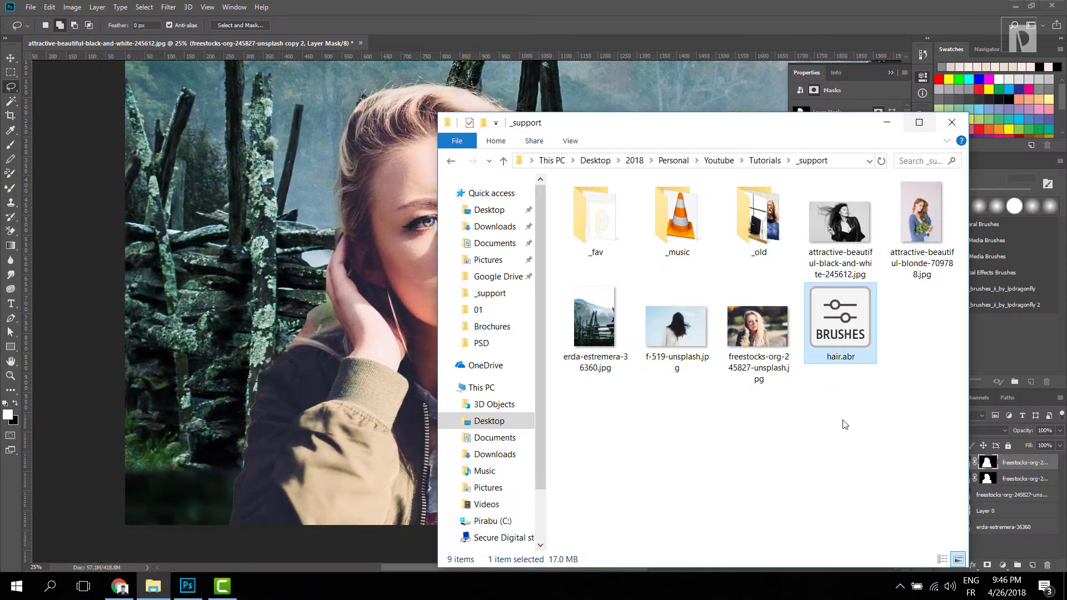
double_click(838, 334)
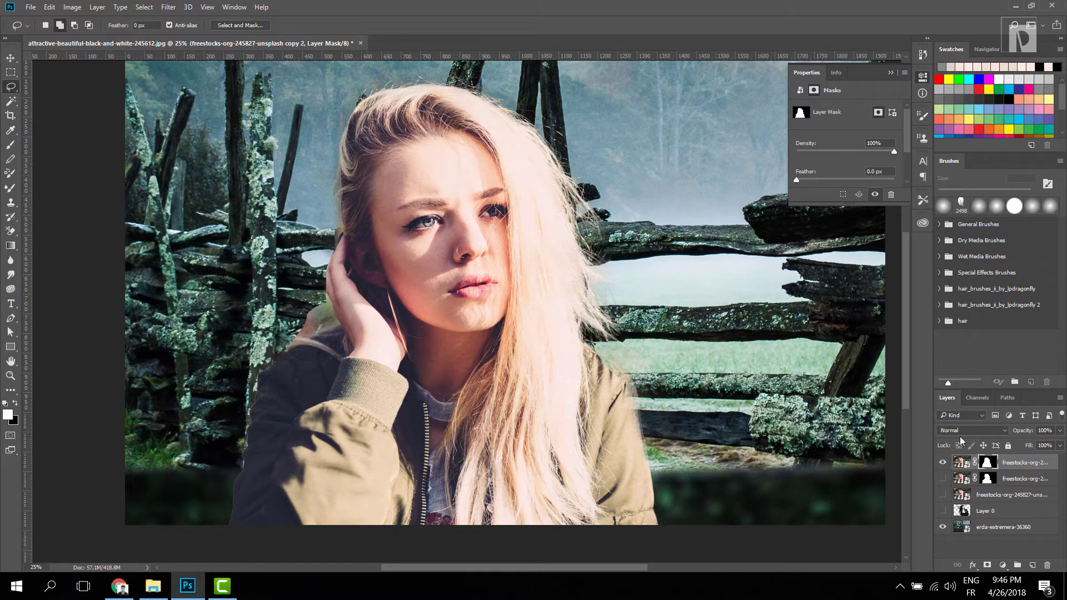
left_click(1034, 566)
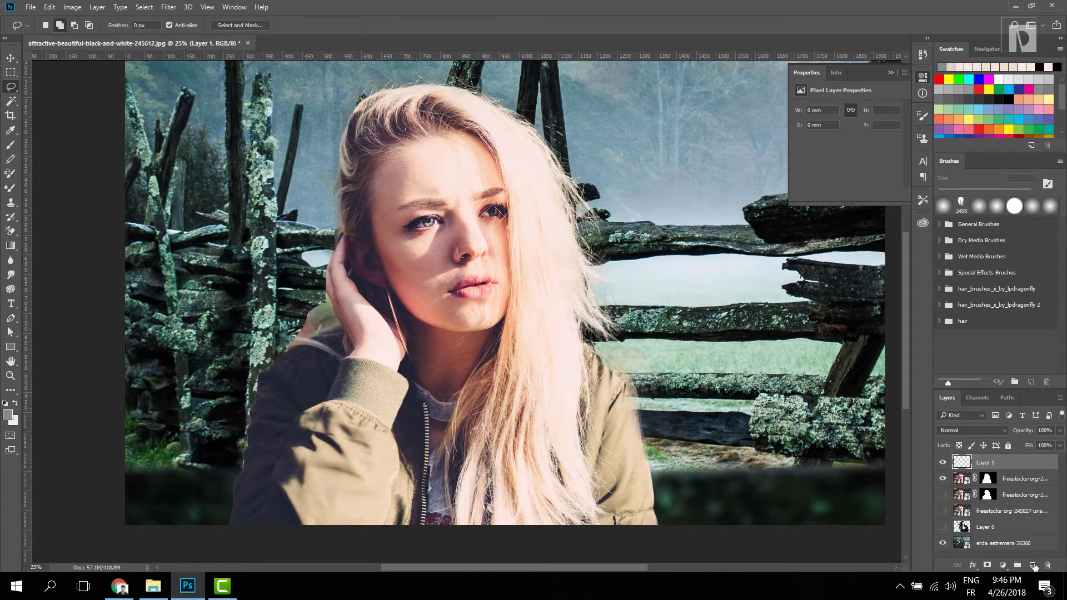
Choose the 2500 px CanoScan_0002.jpg brush from hair_brushes_ii_by_lpdragonfly and stamp it once in grey over the outer edge of the loose hair
key("b")
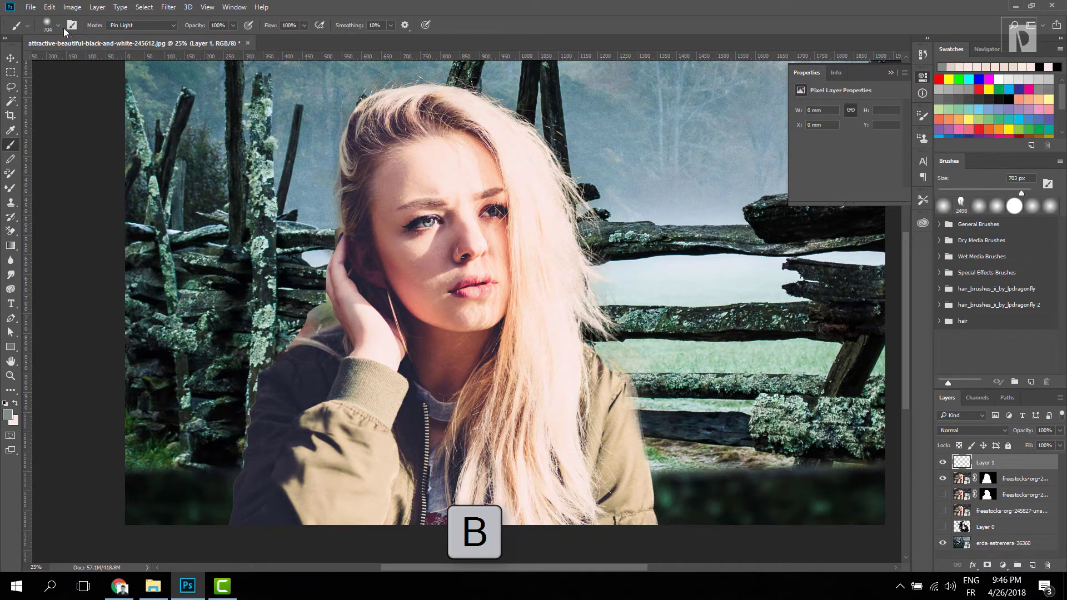
left_click(57, 24)
scroll(51, 183, "down", 2)
scroll(52, 189, "down", 5)
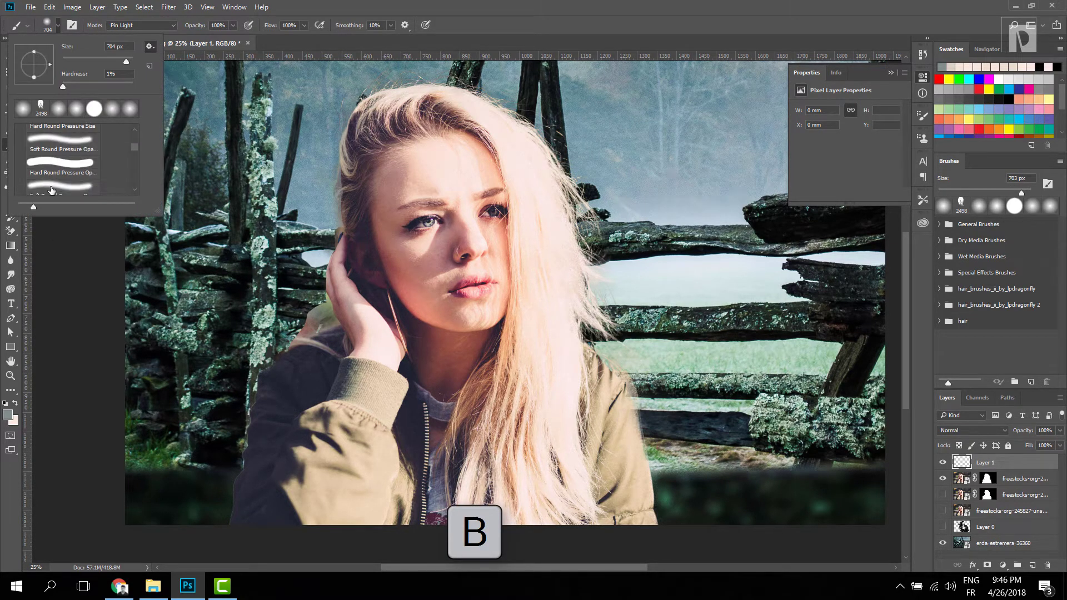
scroll(41, 173, "down", 1)
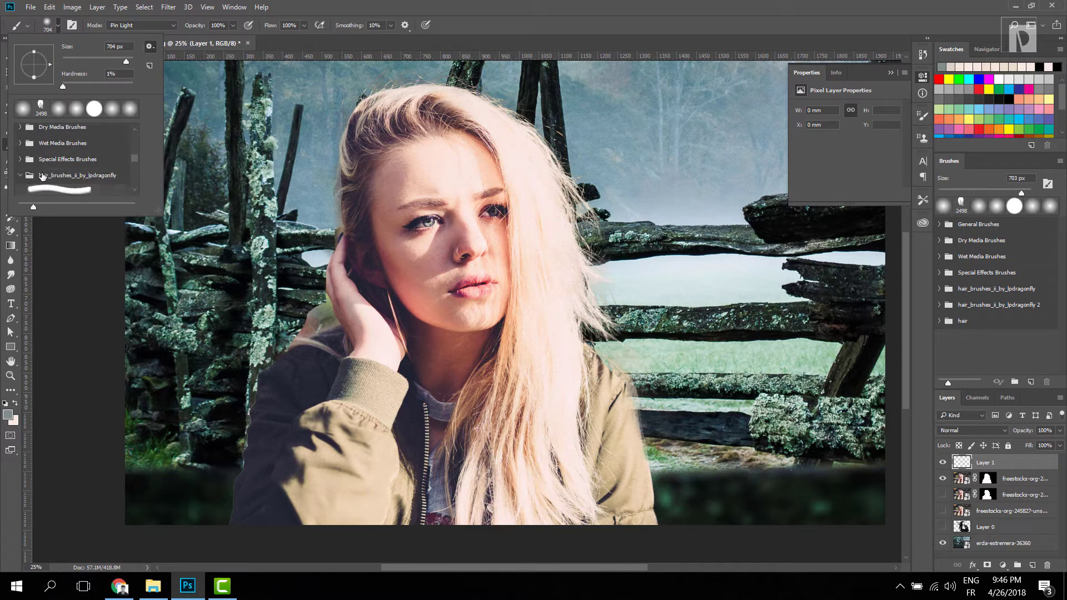
scroll(55, 173, "down", 1)
left_click(60, 168)
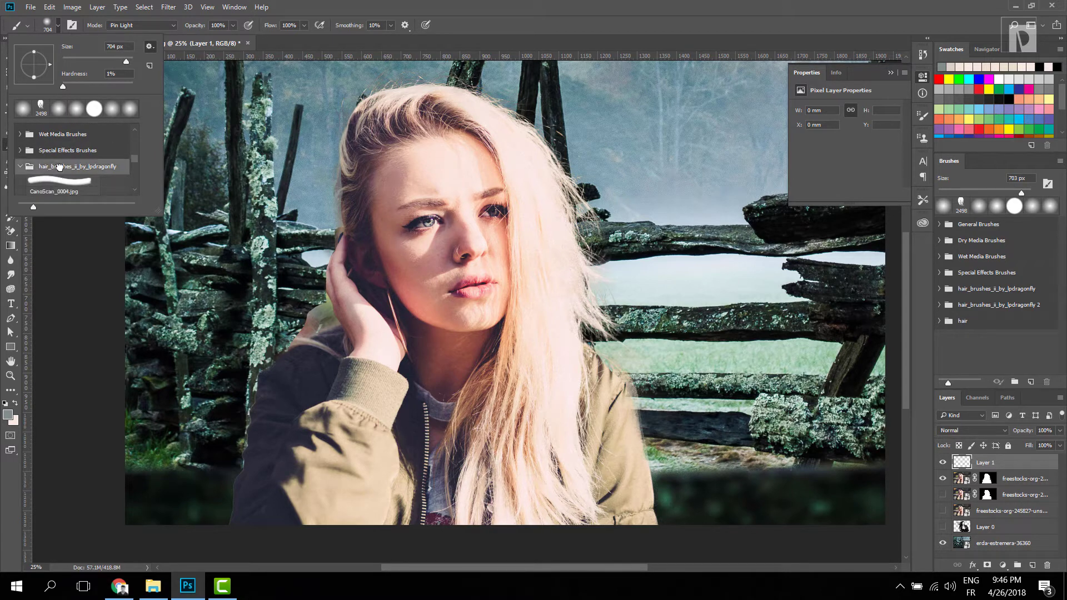
scroll(61, 170, "down", 2)
scroll(61, 170, "down", 3)
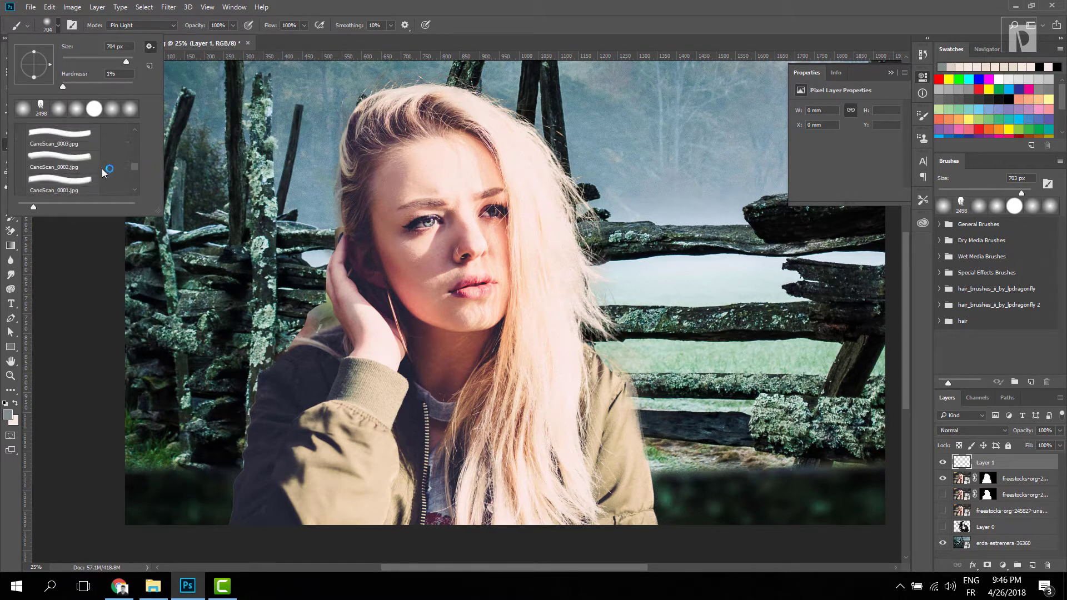
left_click(60, 160)
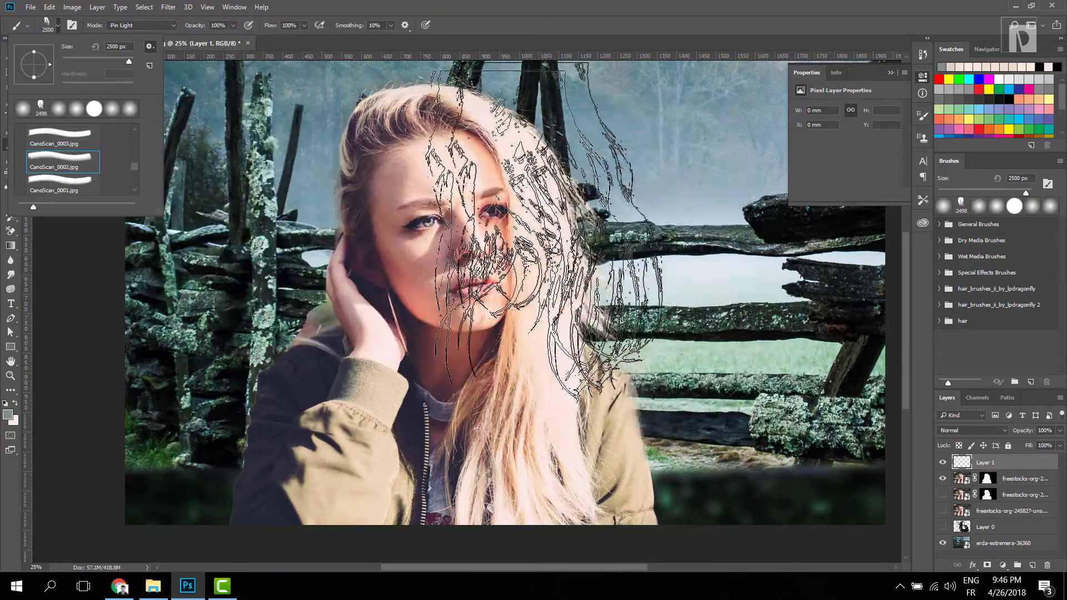
left_click(630, 277)
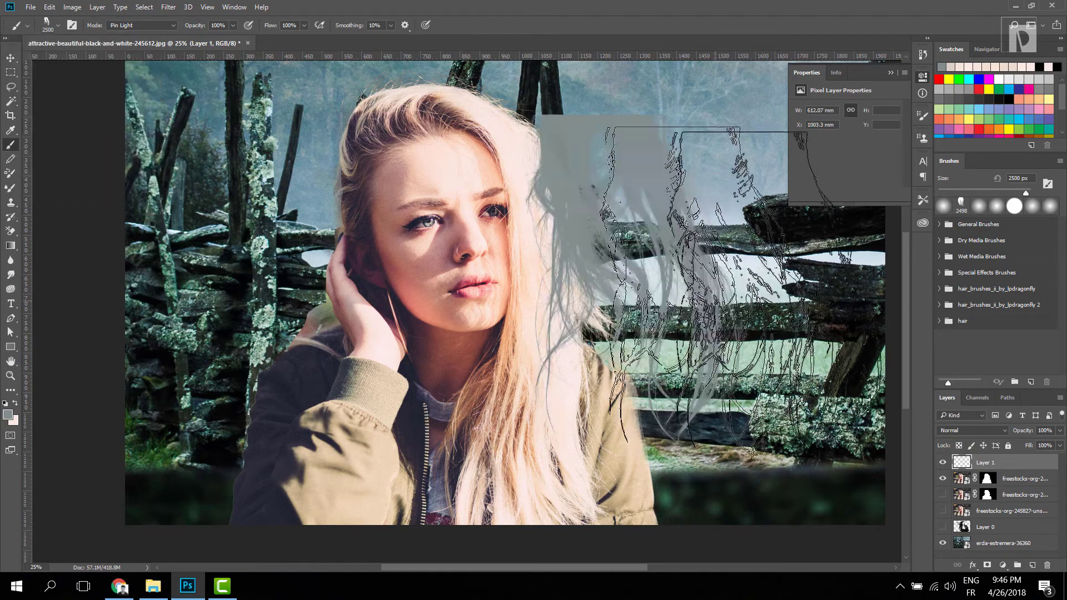
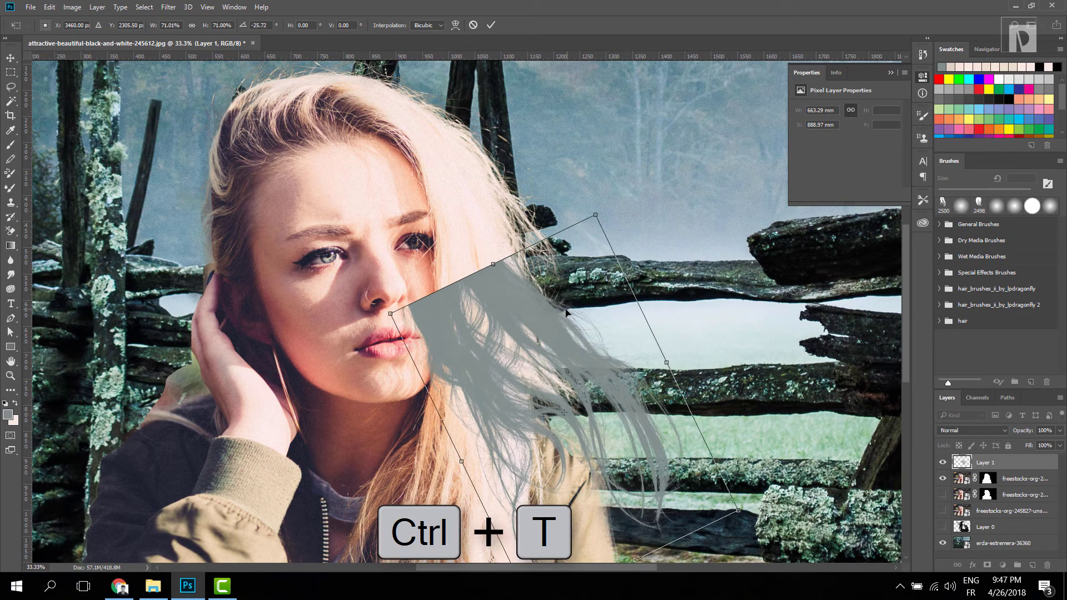
Scale the grey hair stamp to about 38% with Free Transform and move it onto the outer edge of the loose hair
left_click_drag(568, 314, 557, 203)
left_click_drag(582, 108, 587, 233)
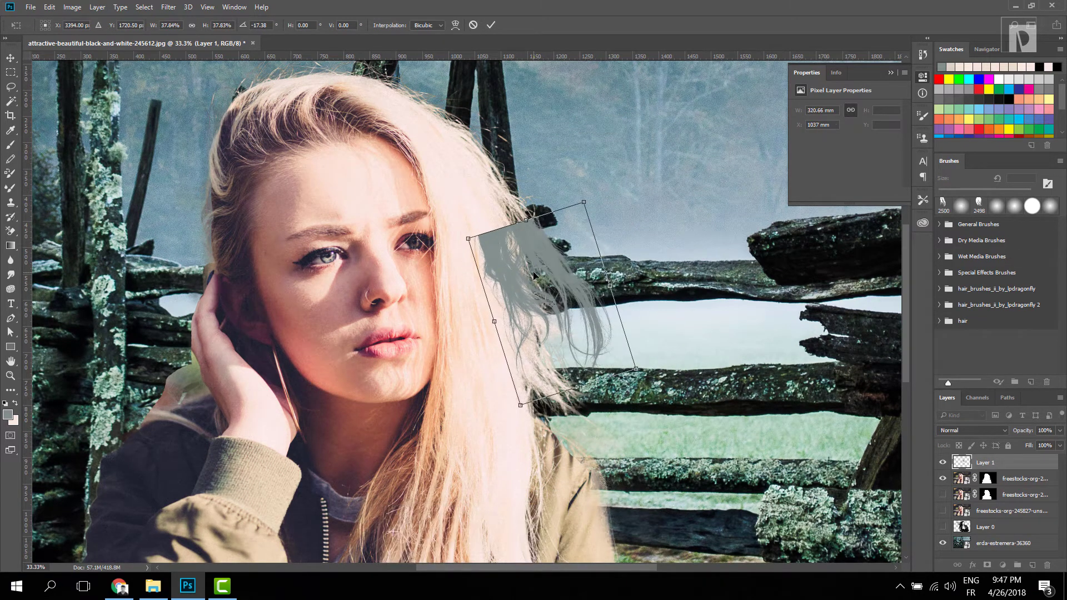
left_click_drag(535, 278, 506, 264)
Flip the hair stamp horizontally, rotate it to about -51.6° so its strands extend outward from the hair edge, and apply the transform
right_click(505, 264)
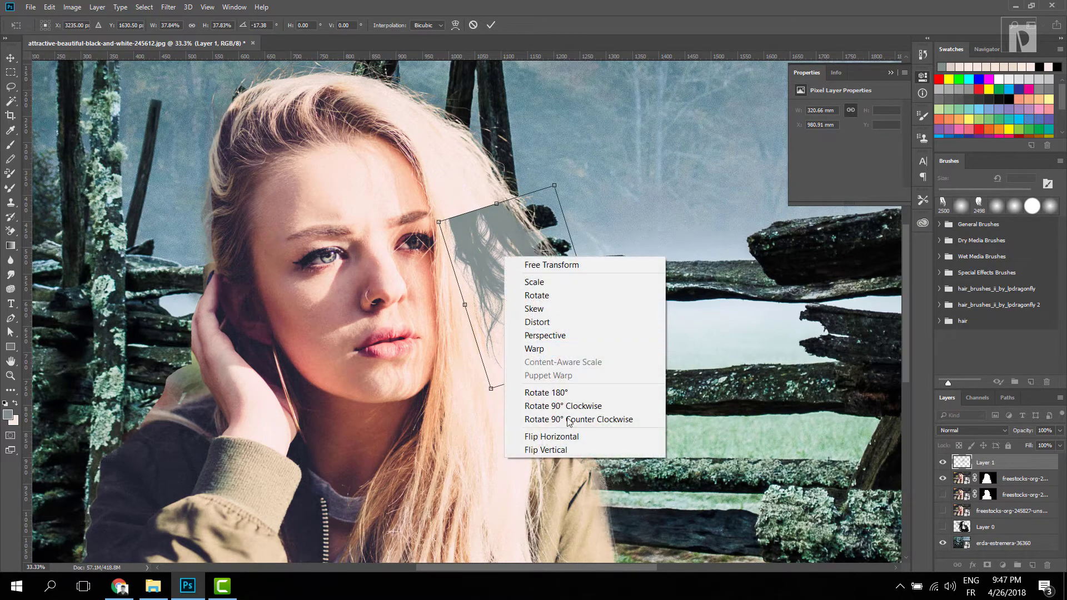
left_click(547, 436)
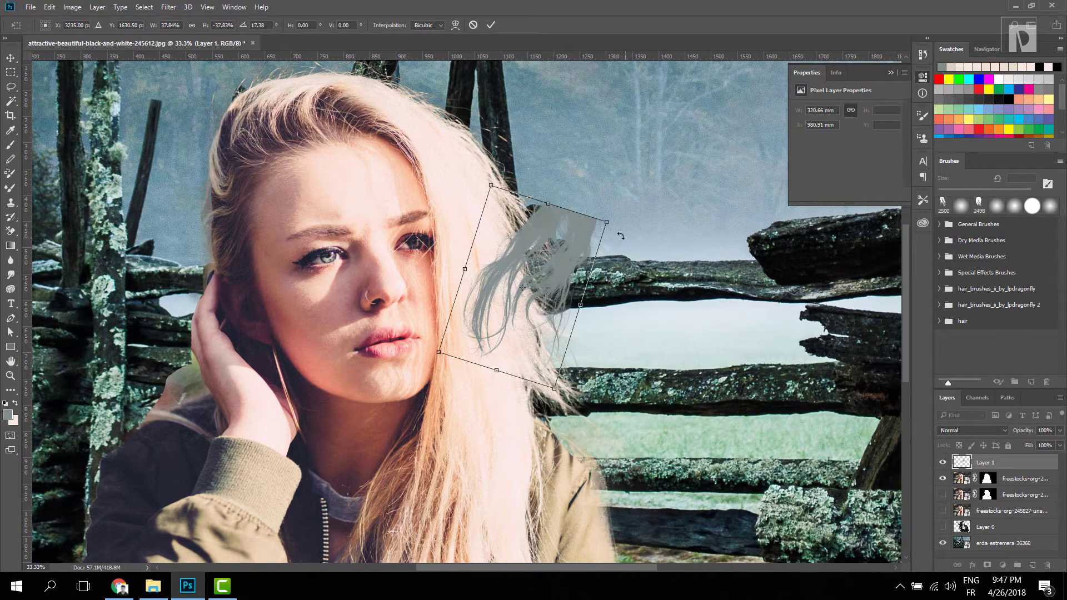
left_click_drag(626, 237, 516, 173)
left_click_drag(509, 262, 528, 289)
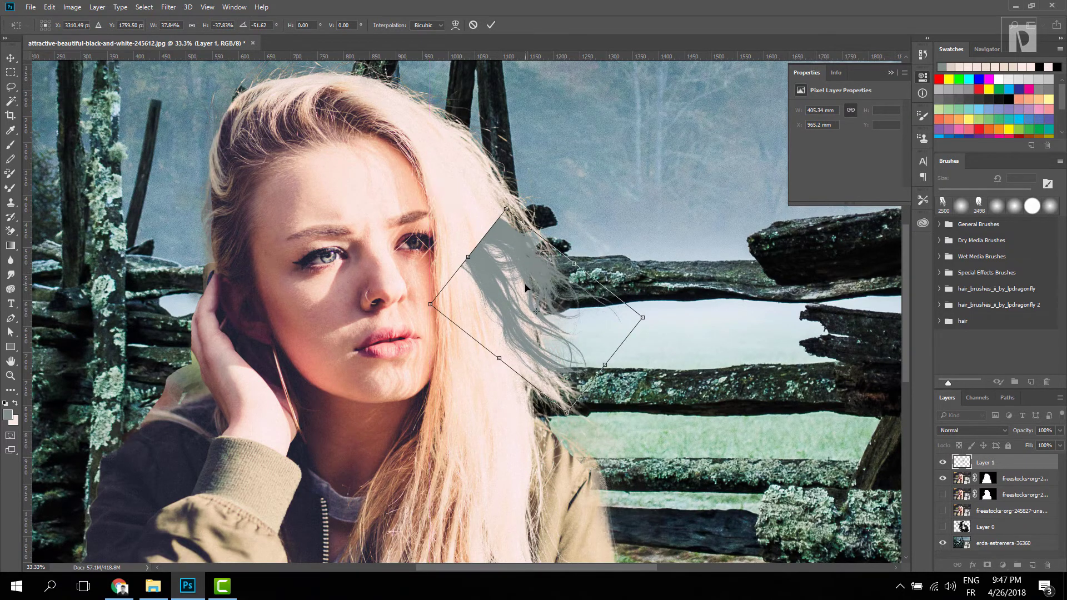
key("Return")
Add a new empty layer above the hair stamp and set up the Soft Round Pressure Size brush at 420 px
key("ctrl+plus")
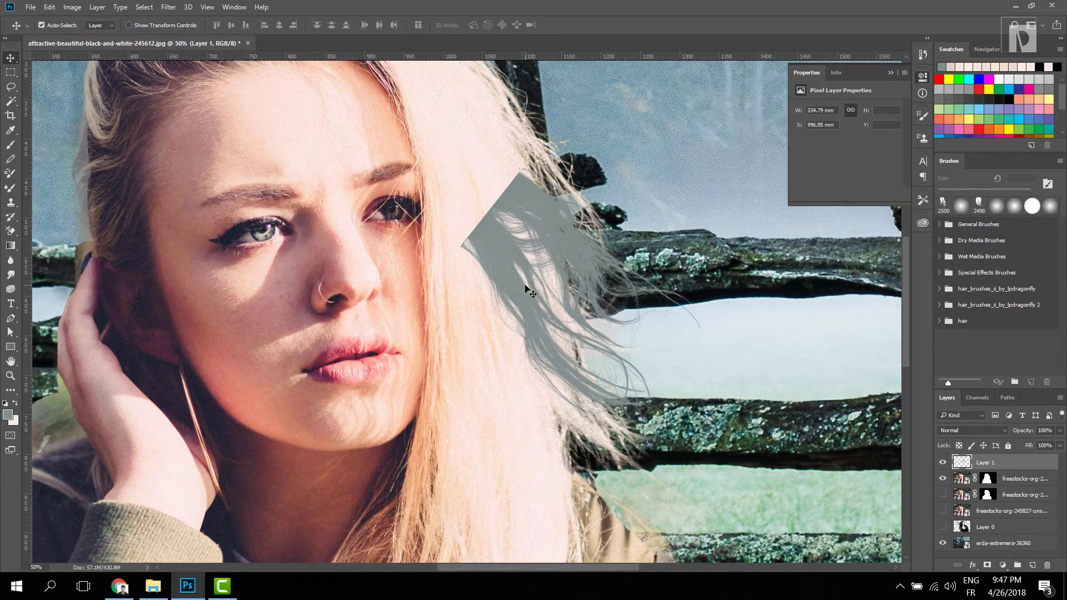
left_click(1031, 565)
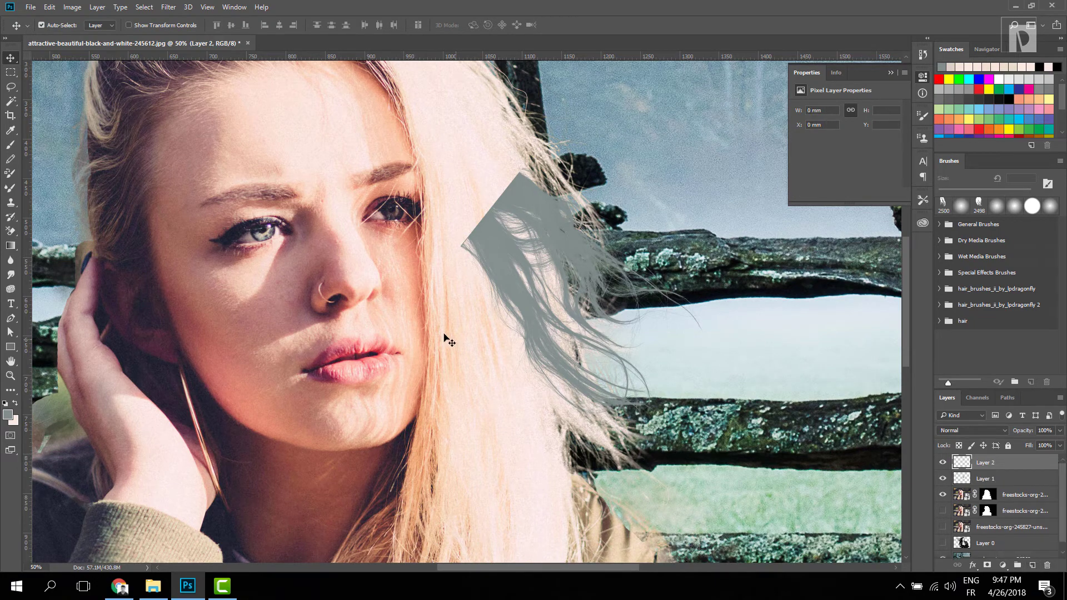
scroll(481, 189, "up", 1)
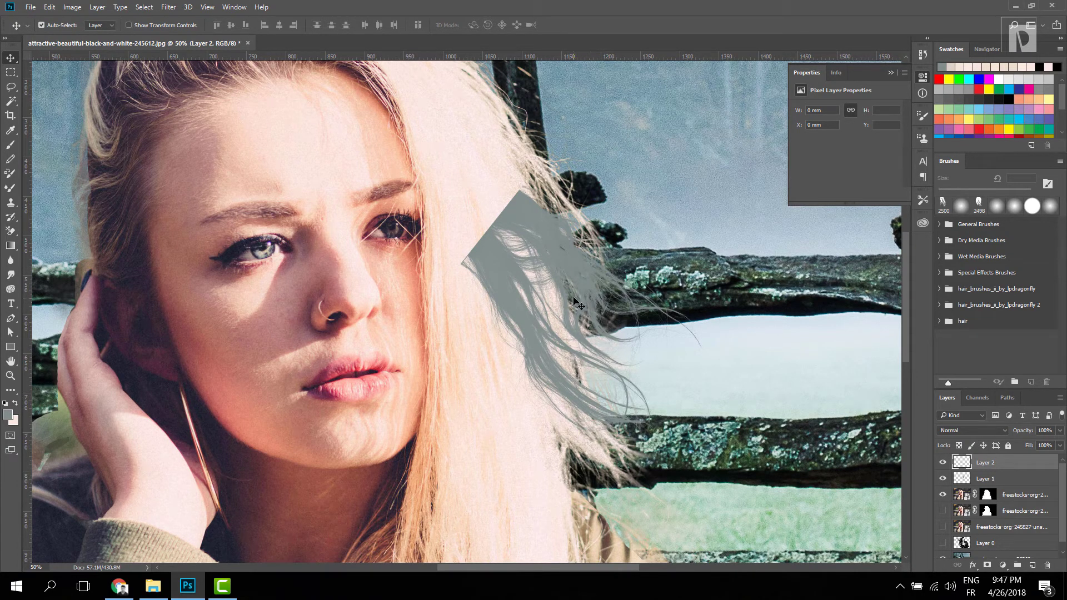
key("b")
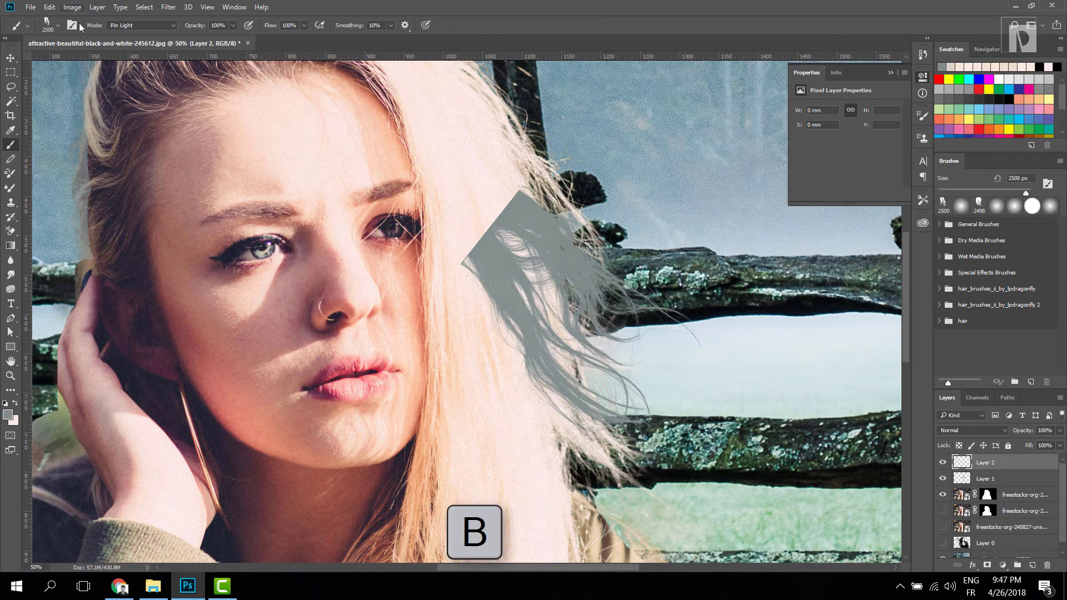
left_click(54, 25)
left_click(71, 114)
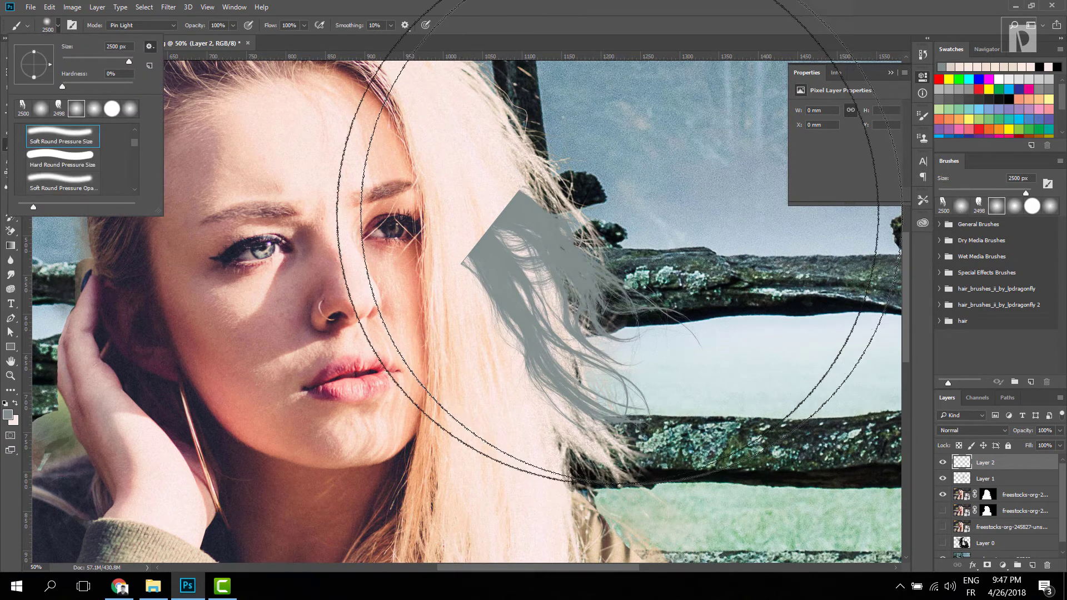
left_click(459, 190)
left_click_drag(460, 191, 181, 269)
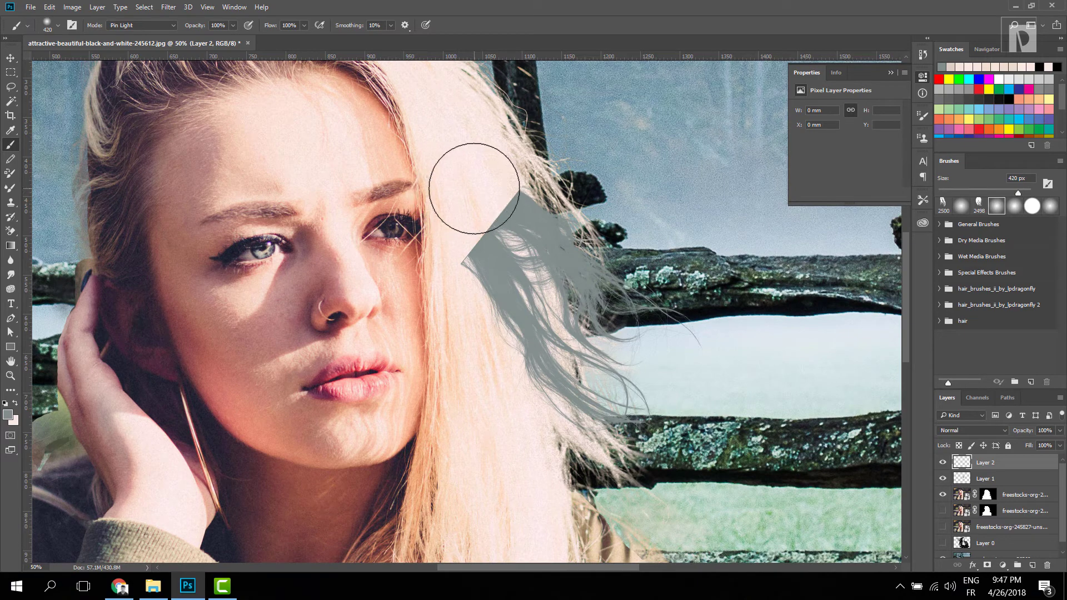
Sample the pale hair colour beside the grey stamp and paint it over the stamp's upper part on the new layer
key("alt")
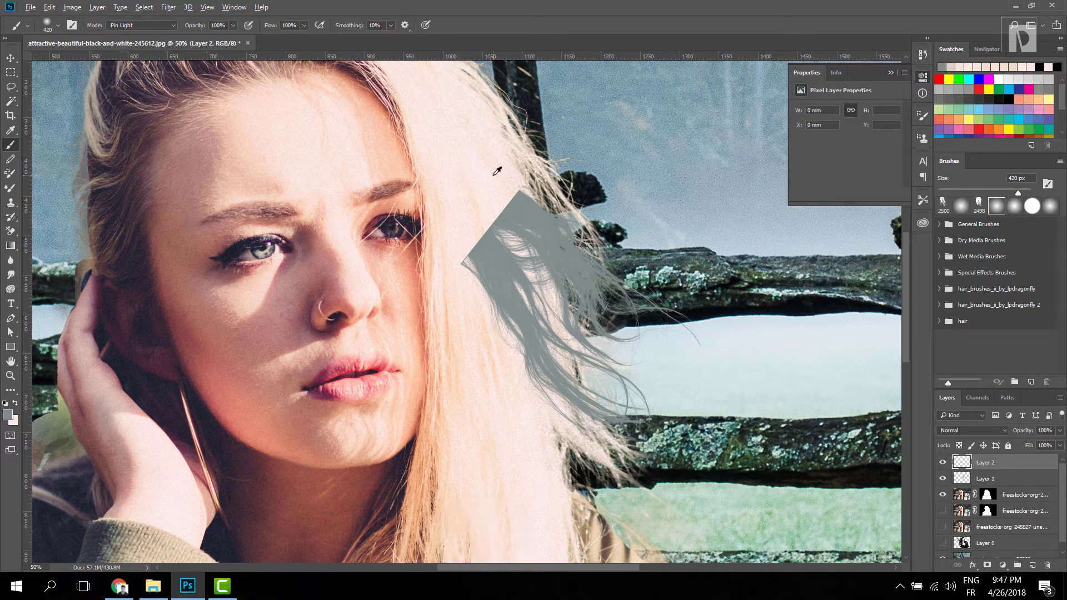
left_click(494, 175, "alt")
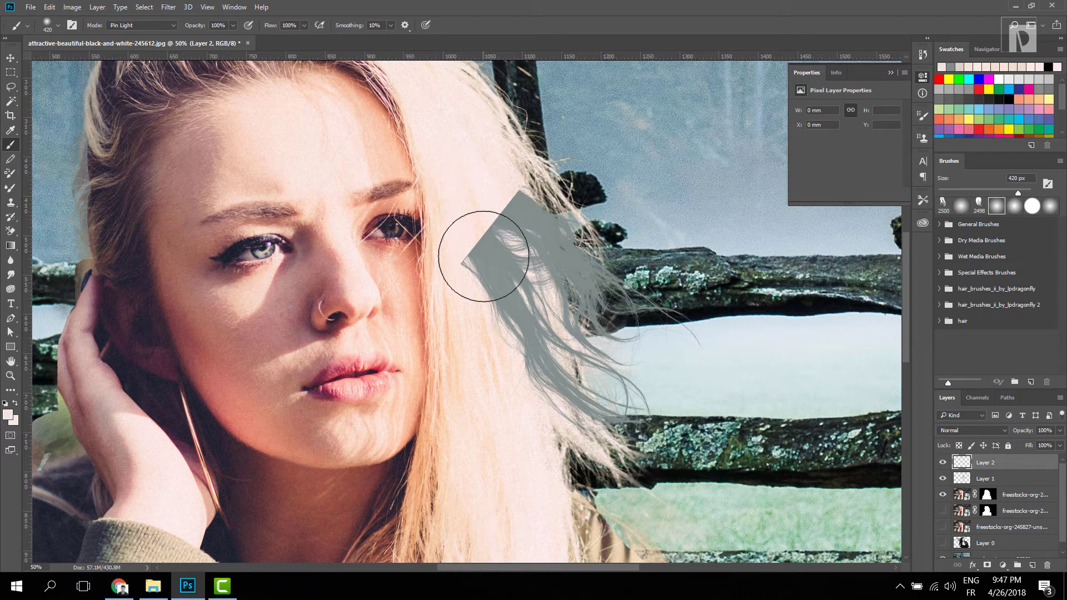
mouse_move(486, 245)
left_mouse_down()
mouse_move(505, 224)
mouse_move(495, 269)
mouse_move(484, 257)
mouse_move(512, 231)
mouse_move(567, 234)
mouse_move(561, 250)
mouse_move(589, 311)
left_mouse_up()
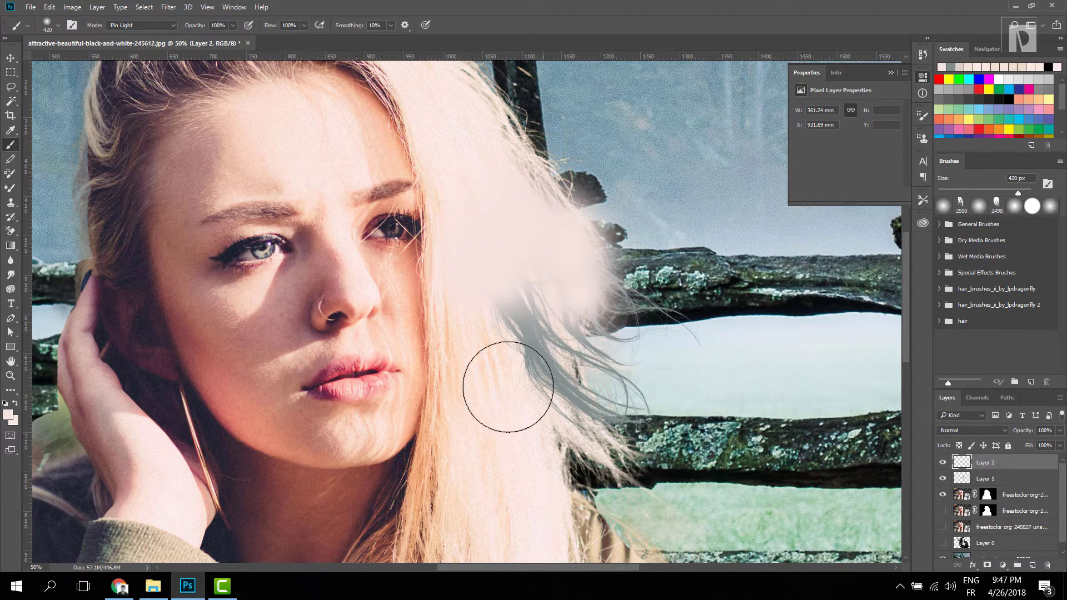
Sample further tones down the loose hair and paint them over the stamp's middle, lower strands and outer tips
left_click(496, 356, "alt")
left_click(523, 338)
left_click_drag(524, 337, 512, 291)
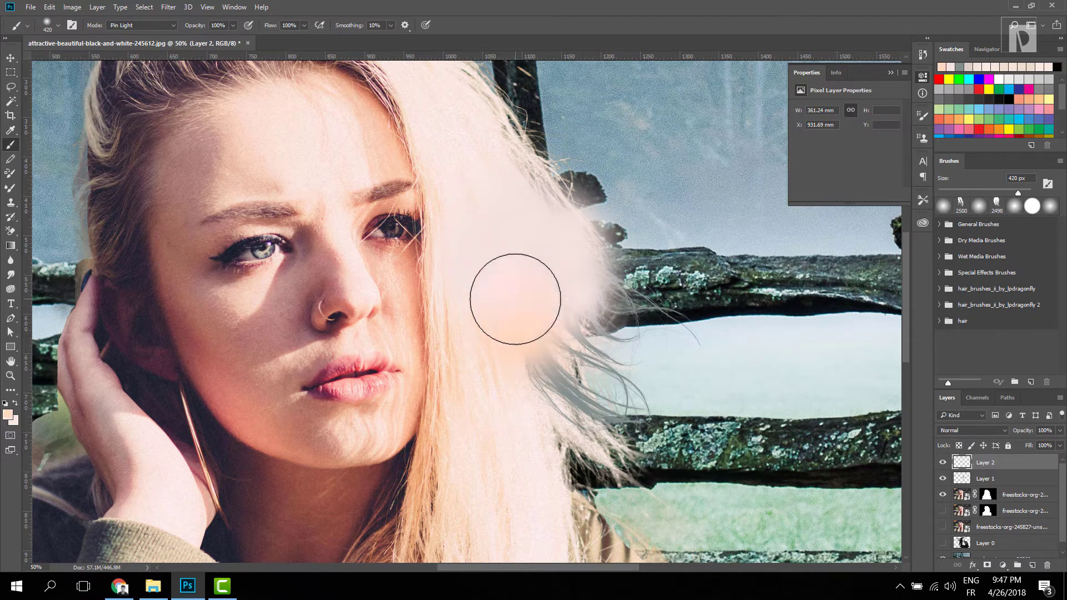
left_click(516, 409, "alt")
left_click_drag(542, 381, 549, 359)
left_click(543, 453, "alt")
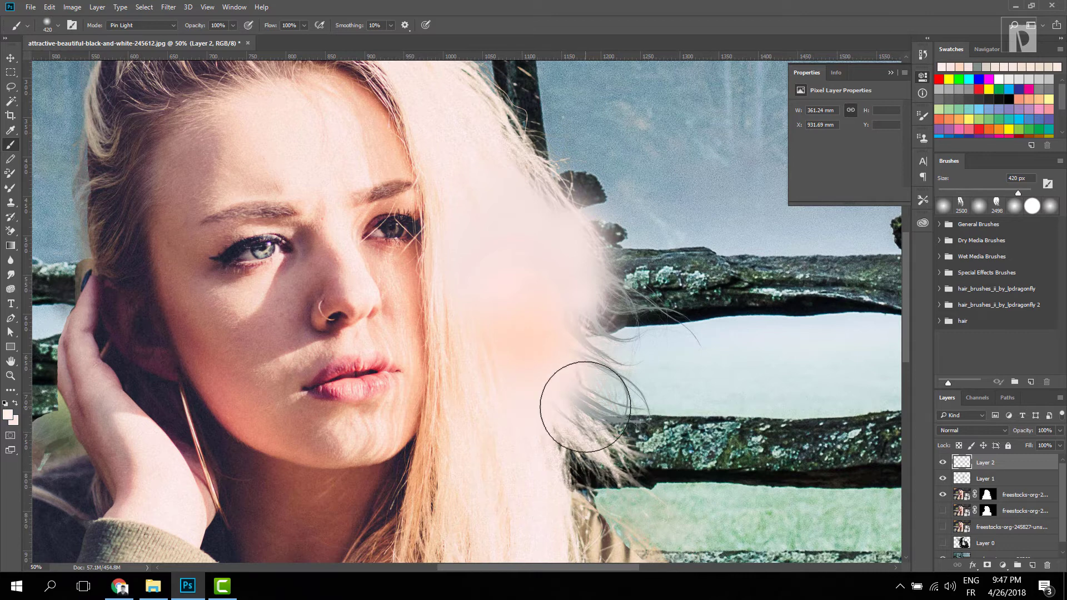
mouse_move(583, 398)
left_mouse_down()
mouse_move(617, 401)
mouse_move(624, 464)
mouse_move(626, 412)
mouse_move(601, 346)
mouse_move(612, 321)
mouse_move(688, 330)
mouse_move(538, 208)
mouse_move(531, 176)
mouse_move(592, 258)
mouse_move(635, 285)
mouse_move(653, 432)
mouse_move(647, 496)
mouse_move(593, 437)
mouse_move(609, 403)
mouse_move(533, 377)
mouse_move(651, 340)
mouse_move(565, 328)
left_mouse_up()
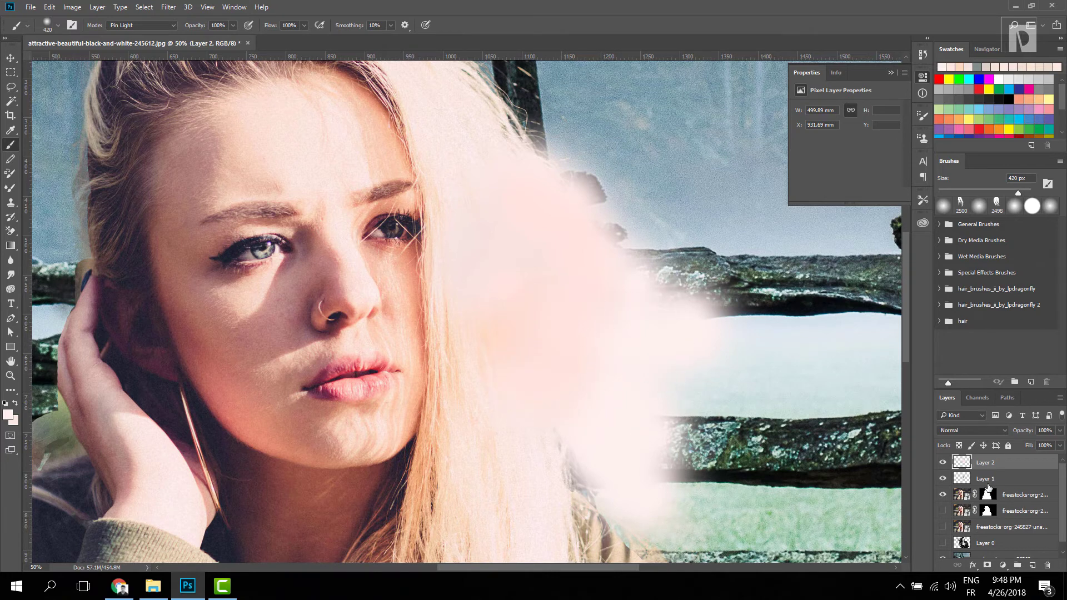
Clip the painted colour layer to the hair stamp layer so the colour covers only the stamped strands
left_click(942, 462)
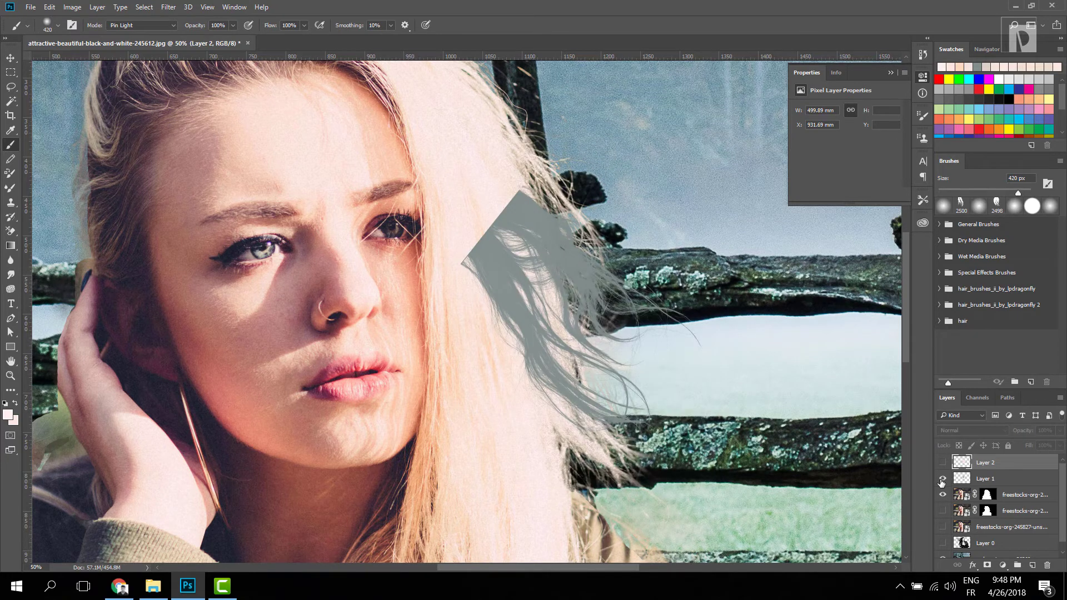
left_click(942, 479)
left_click(942, 479)
left_click(943, 463)
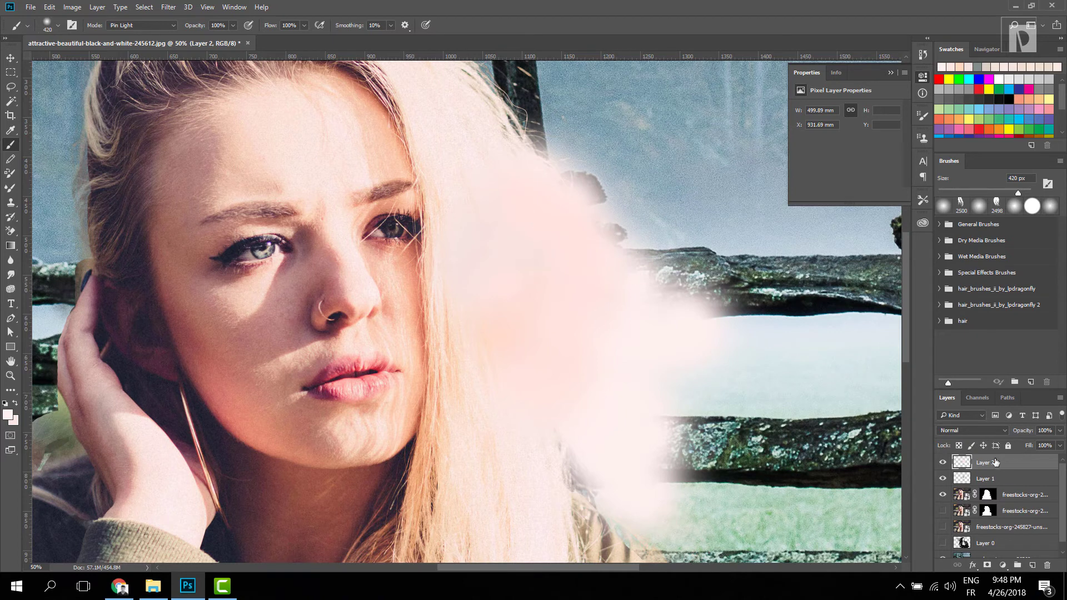
key("alt")
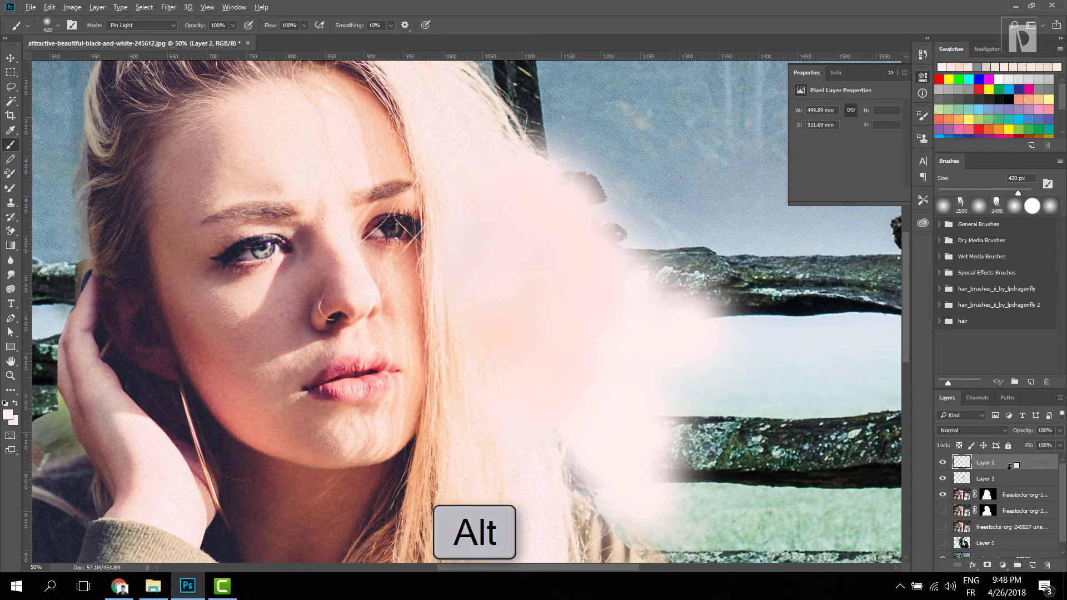
left_click(1010, 467, "alt")
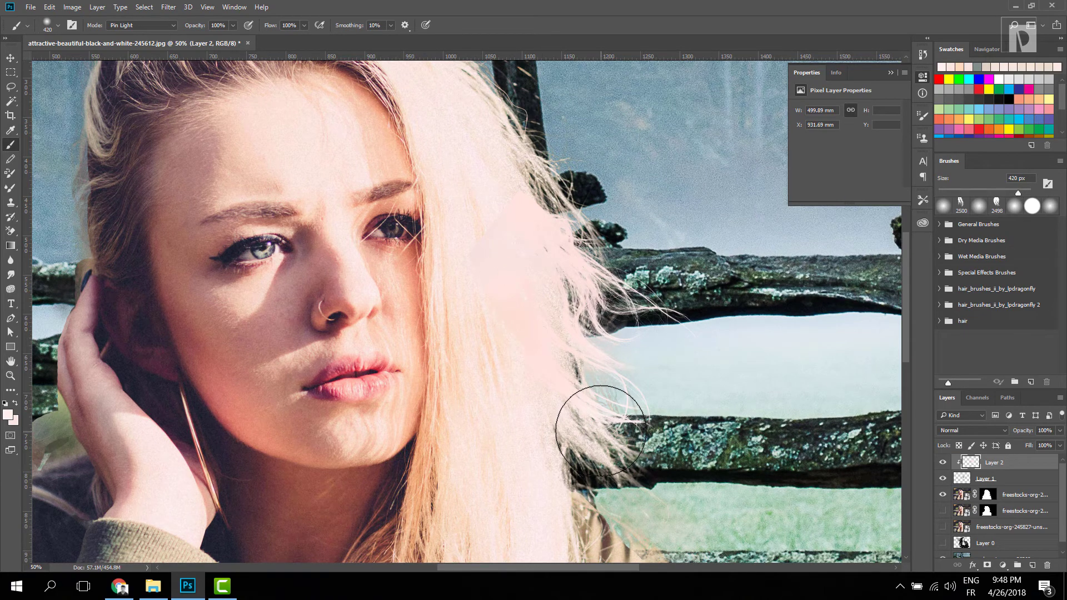
Convert the clipped colour layer and the hair stamp layer together into one smart object
scroll(172, 405, "up", 5)
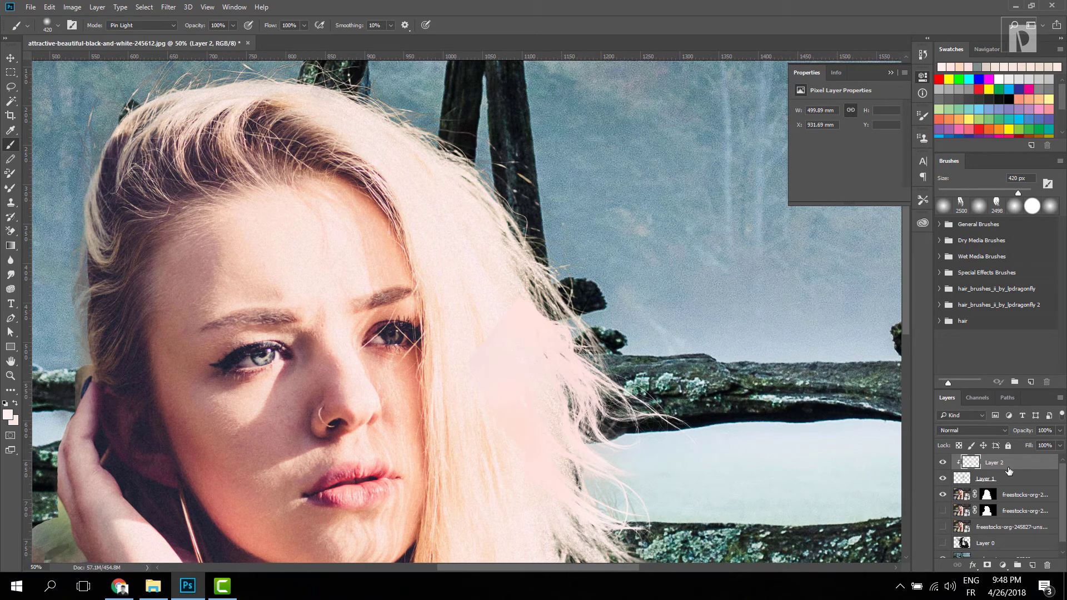
left_click(1023, 478, "shift")
right_click(1024, 479)
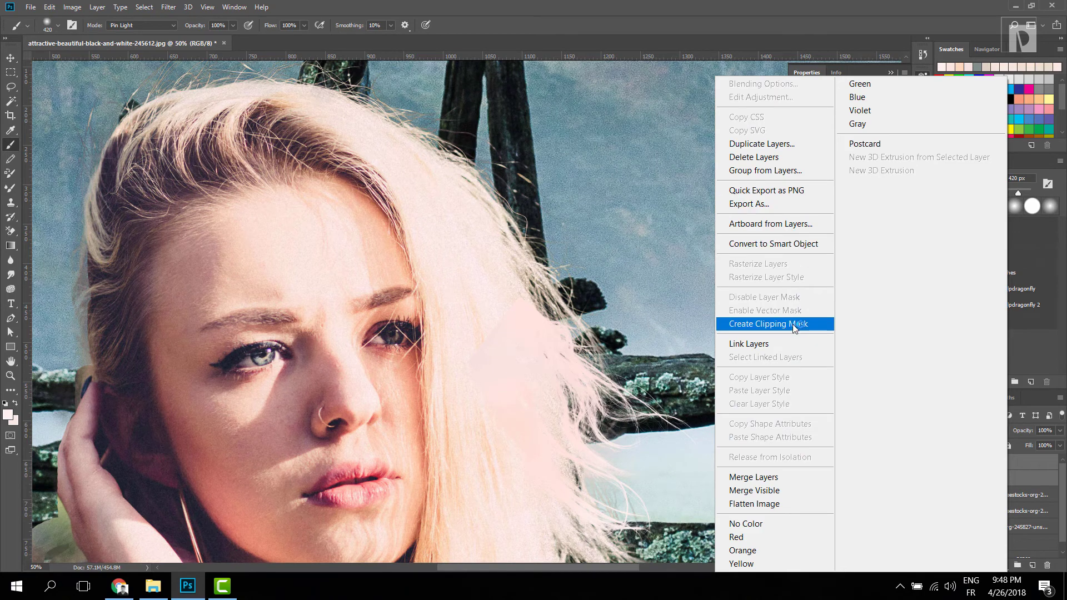
left_click(799, 245)
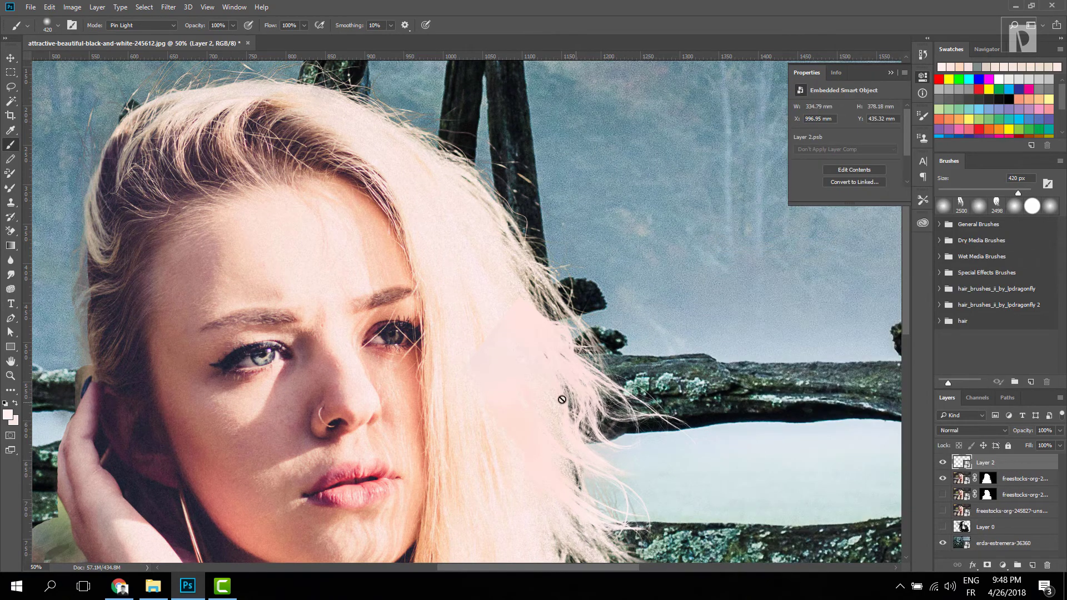
Add a layer mask to the hair smart object and paint black over the stamp's hard inner edge to blend it
left_click(987, 566)
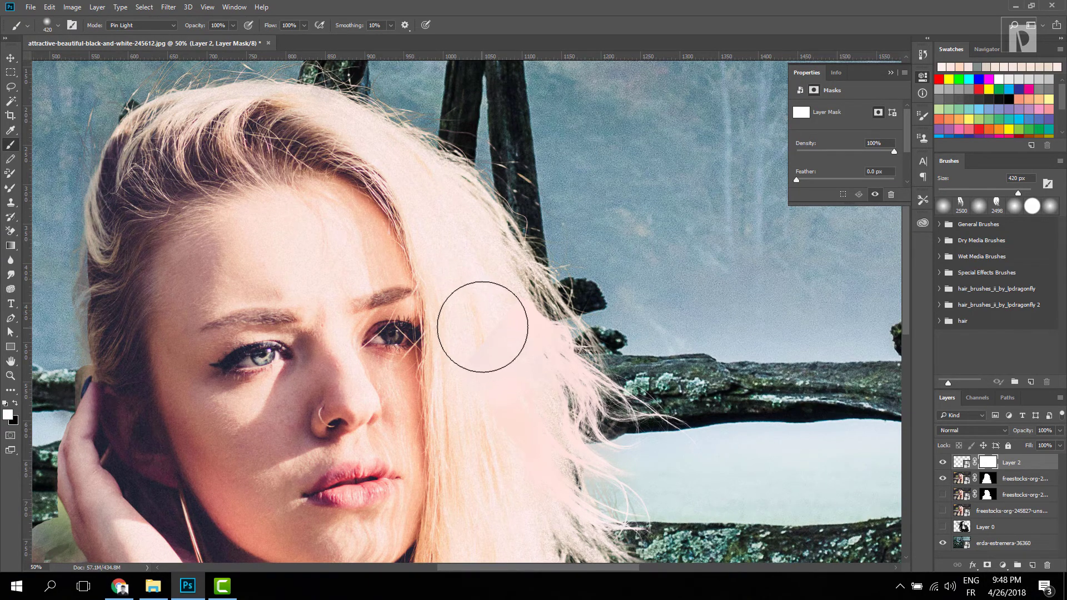
left_click(9, 404)
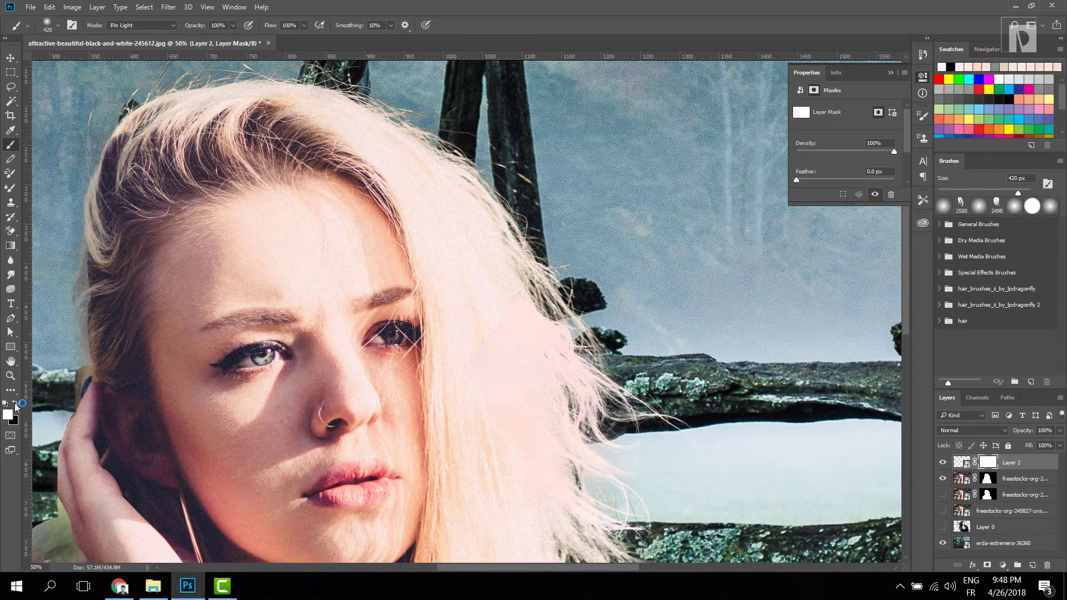
left_click(16, 402)
left_click_drag(500, 309, 482, 345)
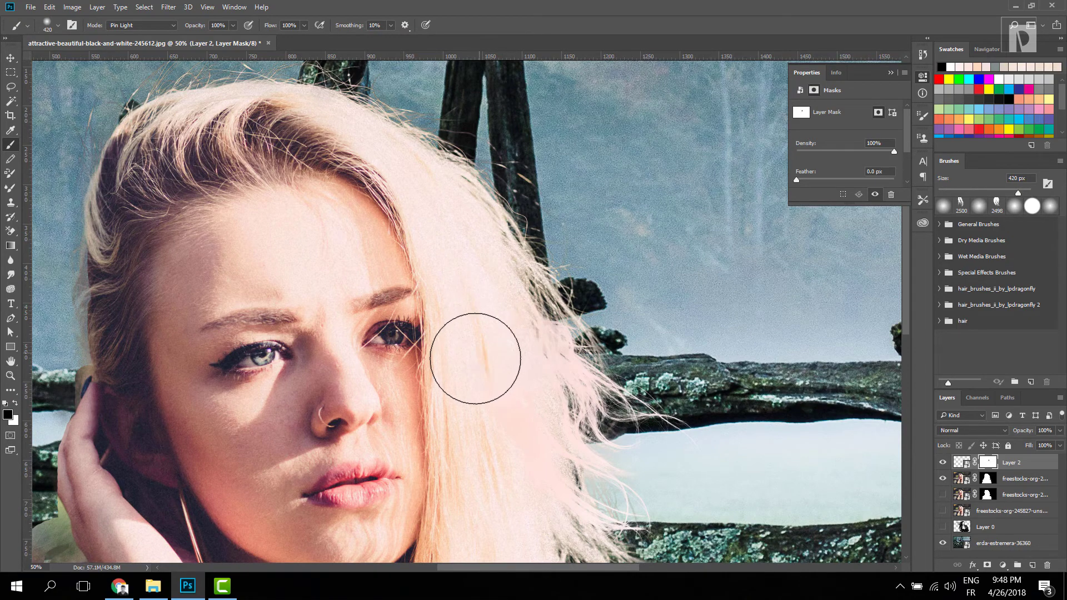
scroll(497, 384, "down", 3)
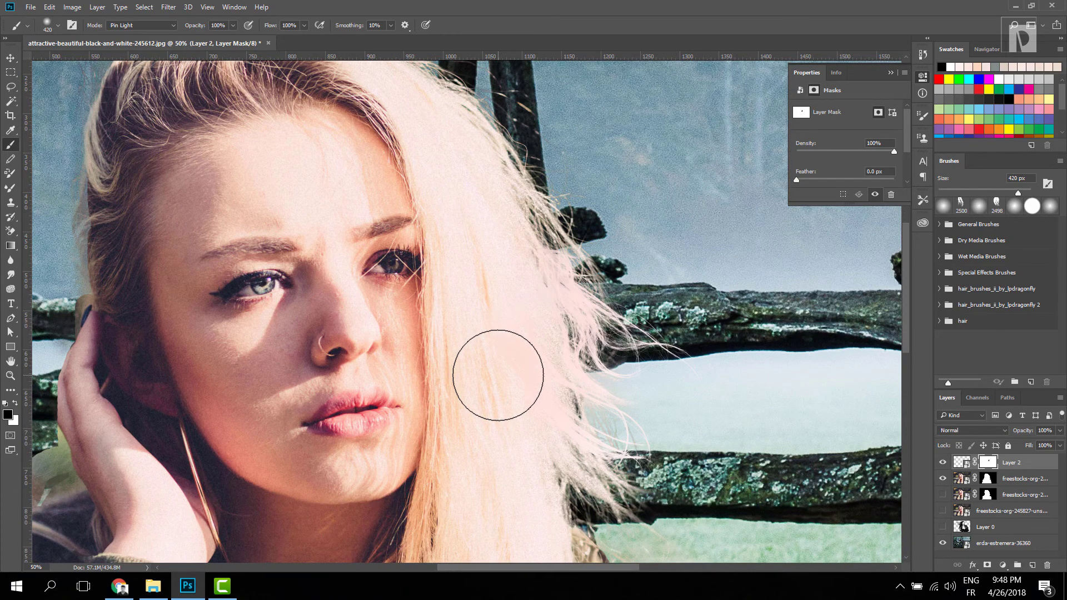
key("ctrl+minus")
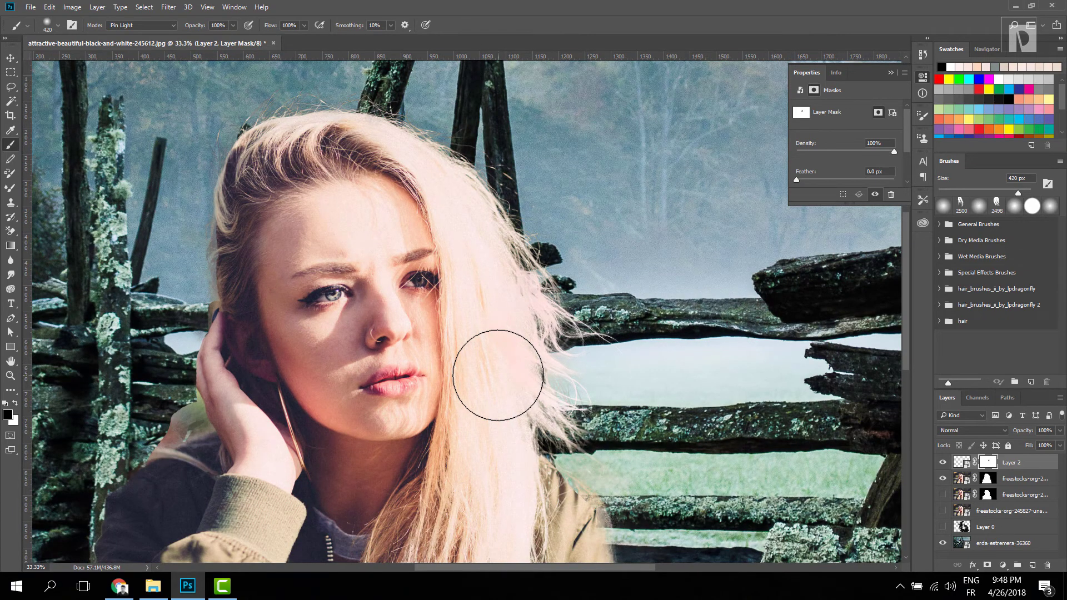